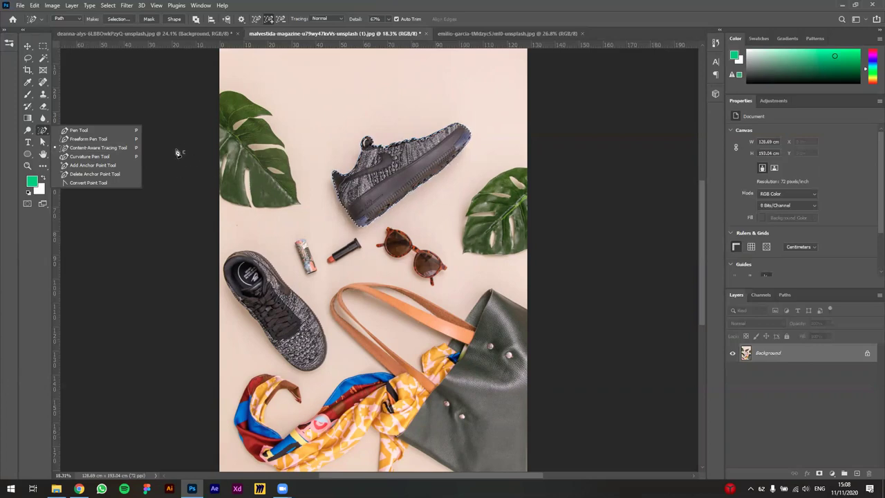
Select the lower-left shoe with the Object Selection Tool in Rectangle mode.
{"action": "left_click", "coordinate": [43, 83]}
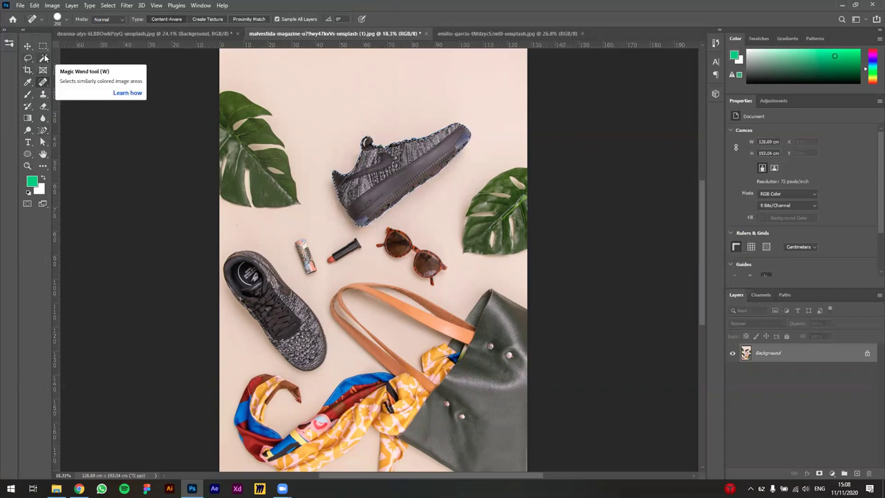
{"action": "left_click", "coordinate": [44, 58]}
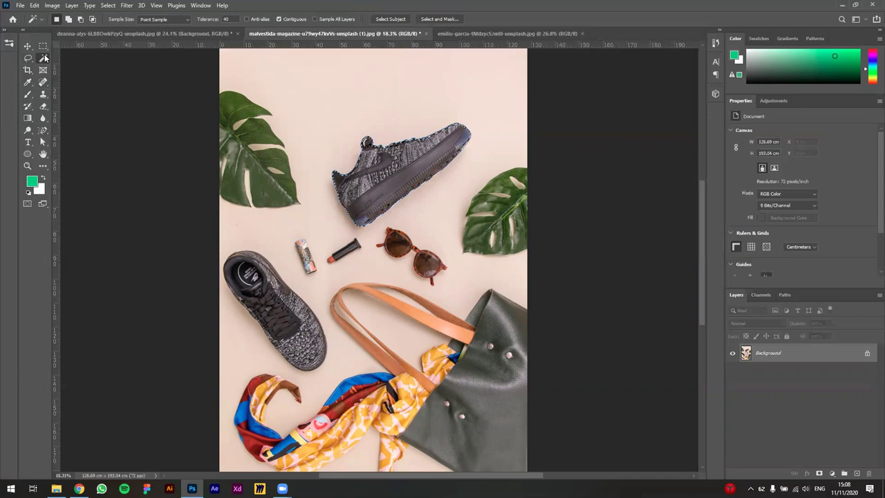
{"action": "right_click", "coordinate": [46, 58]}
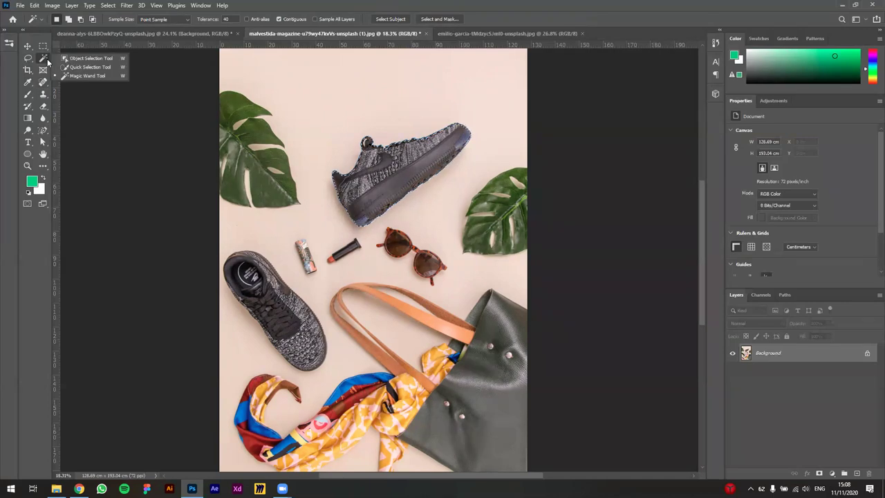
{"action": "left_click", "coordinate": [90, 58]}
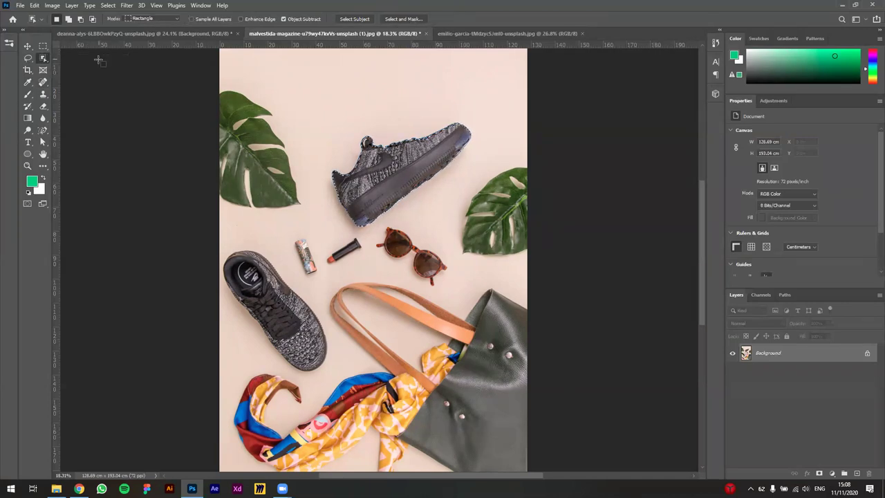
{"action": "left_click_drag", "start_coordinate": [204, 246], "coordinate": [341, 373]}
{"action": "scroll", "coordinate": [292, 262], "scroll_direction": "up", "scroll_amount": 2}
{"action": "scroll", "coordinate": [311, 249], "scroll_direction": "up", "scroll_amount": 1}
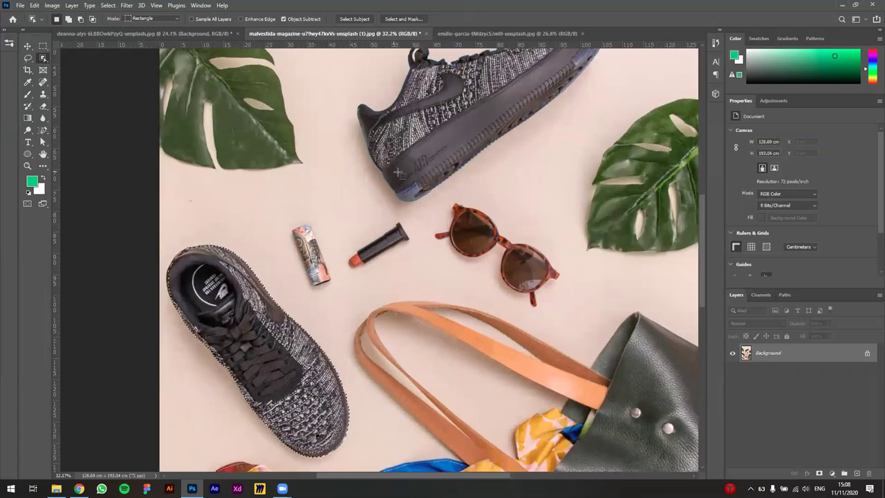
{"action": "left_click_drag", "start_coordinate": [393, 278], "coordinate": [366, 339]}
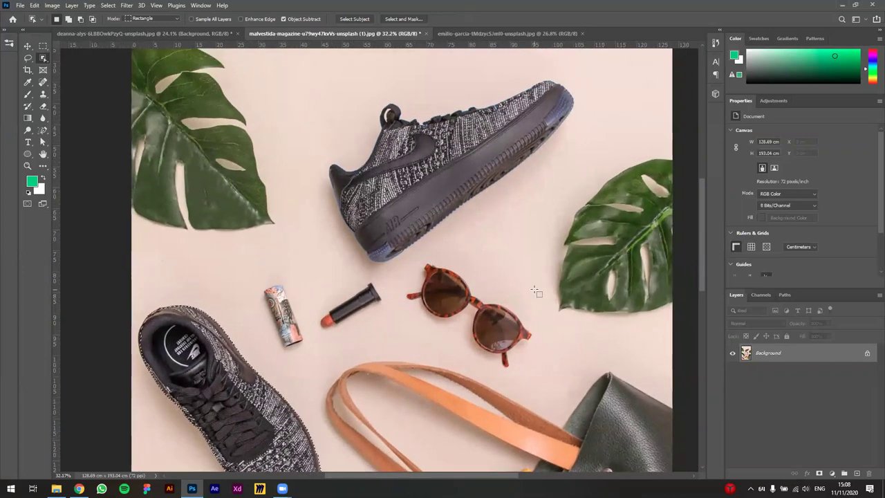
Load the Work Path as a selection around the upper shoe and add a new path beside it.
{"action": "left_click", "coordinate": [789, 294]}
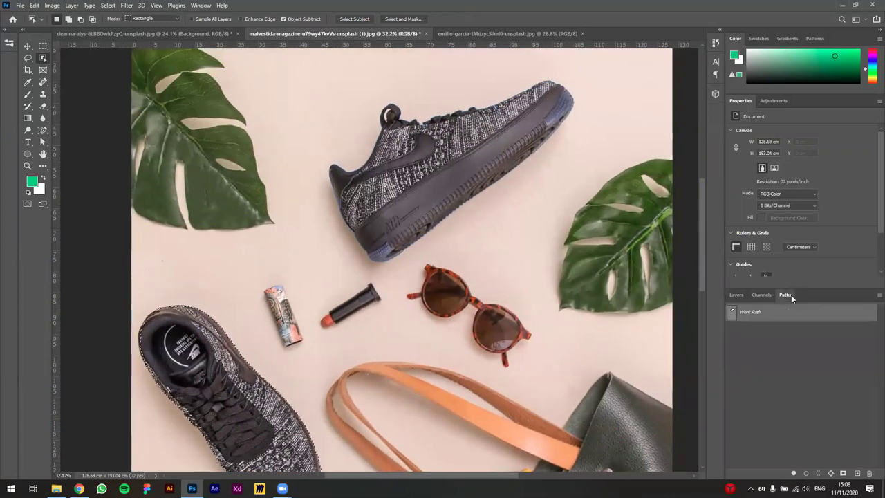
{"action": "key", "text": "ctrl+0"}
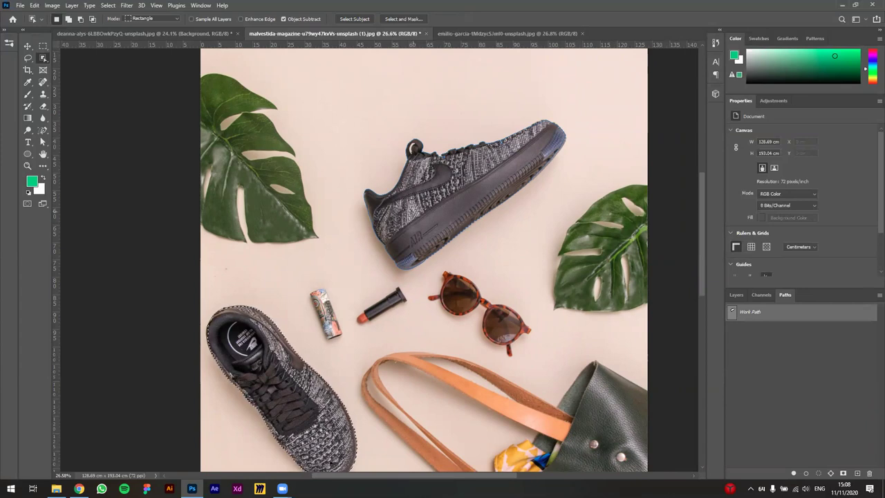
{"action": "left_click", "coordinate": [415, 213]}
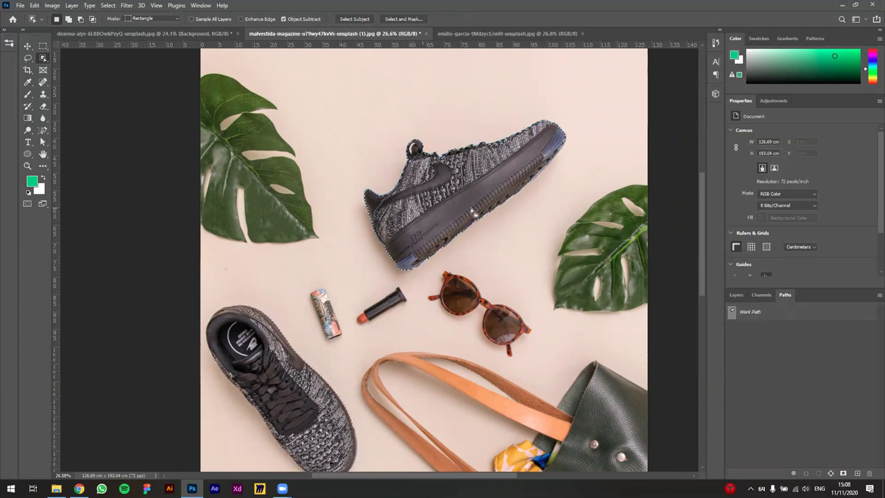
{"action": "left_click", "coordinate": [760, 315]}
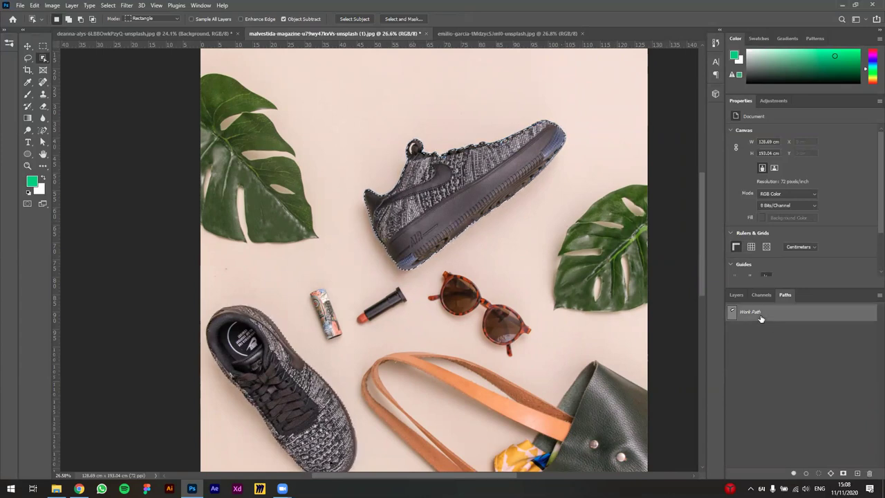
{"action": "left_click_drag", "start_coordinate": [759, 313], "coordinate": [857, 473]}
{"action": "left_click", "coordinate": [768, 327]}
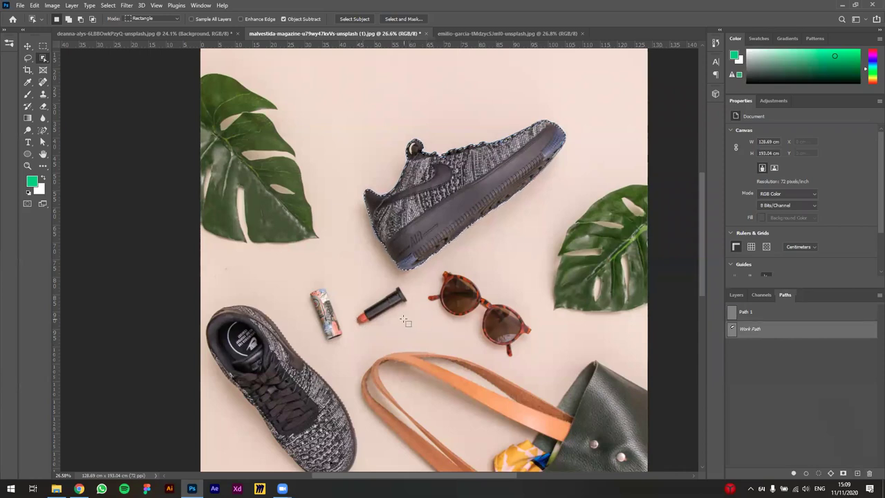
Clear the active selection around the upper shoe.
{"action": "scroll", "coordinate": [385, 332], "scroll_direction": "up", "scroll_amount": 5}
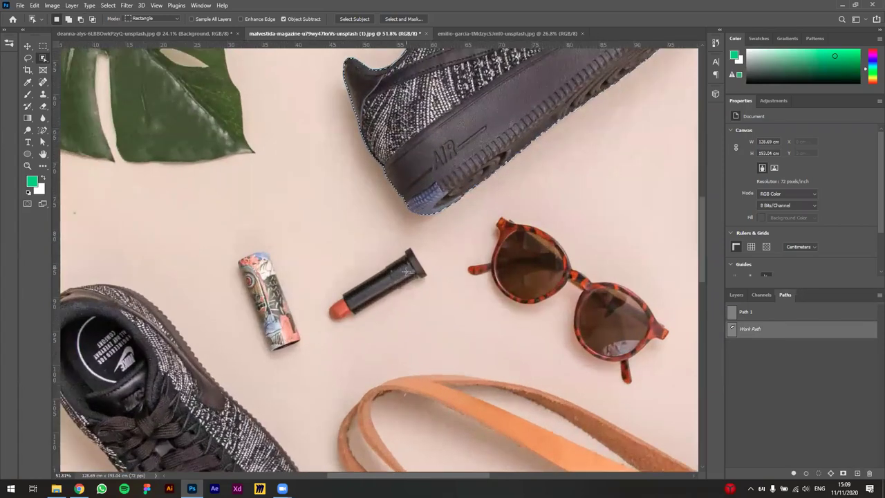
{"action": "key", "text": "alt"}
{"action": "scroll", "coordinate": [381, 334], "scroll_direction": "down", "scroll_amount": 5}
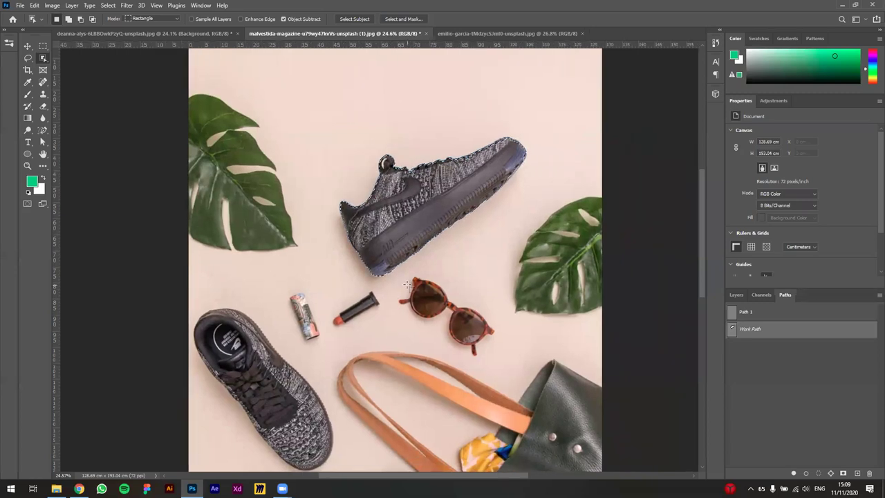
{"action": "left_click", "coordinate": [438, 257]}
Check the Enable Content-Aware Tracing Tool option in the Technology Previews preferences and accept the settings.
{"action": "left_click", "coordinate": [43, 130]}
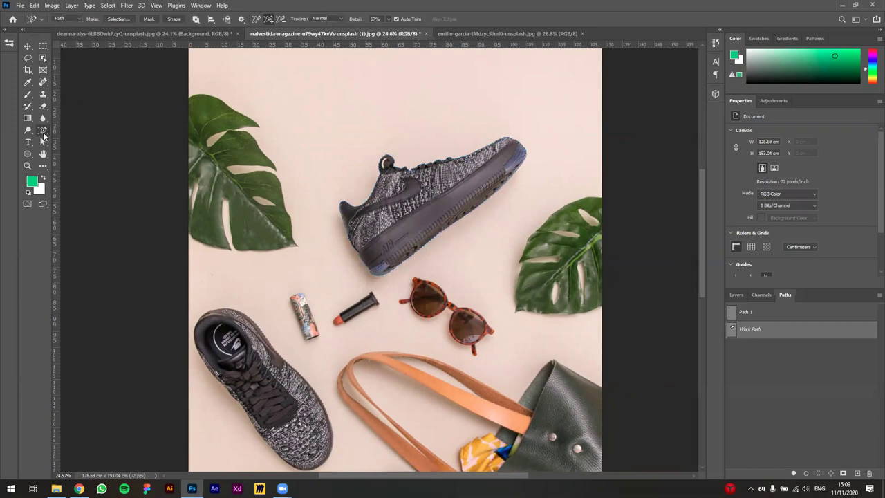
{"action": "right_click", "coordinate": [43, 133]}
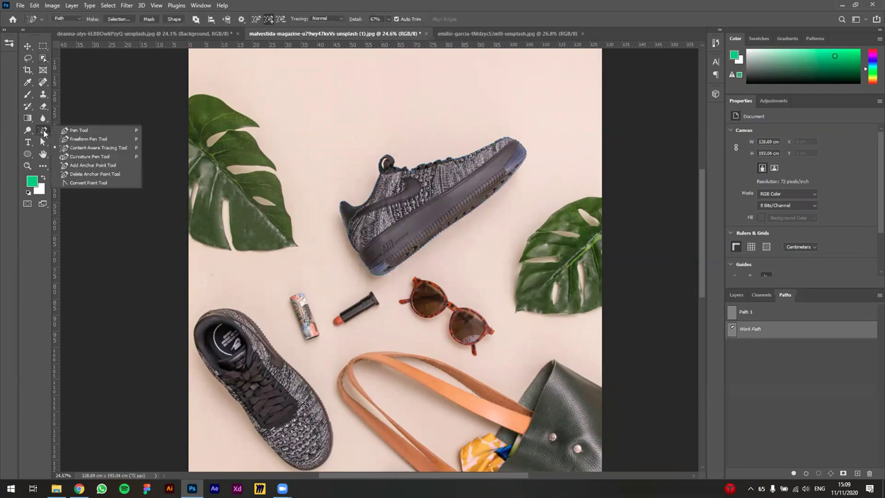
{"action": "left_click", "coordinate": [33, 5]}
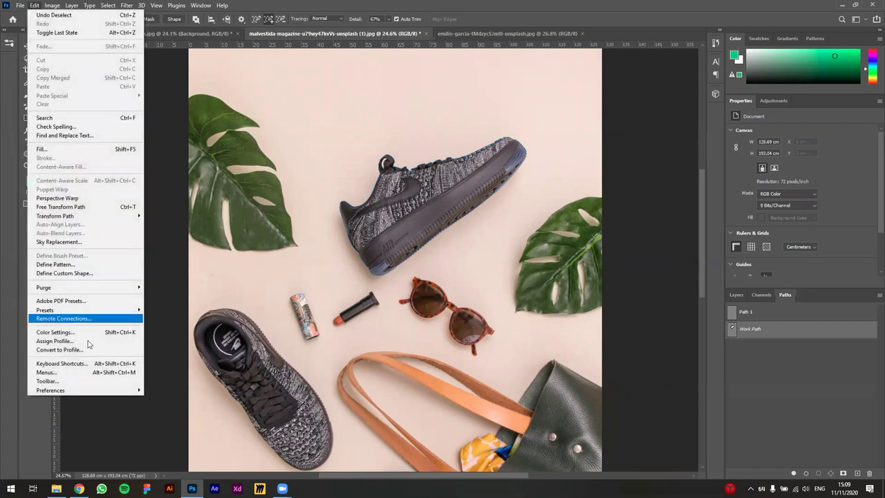
{"action": "mouse_move", "coordinate": [109, 389]}
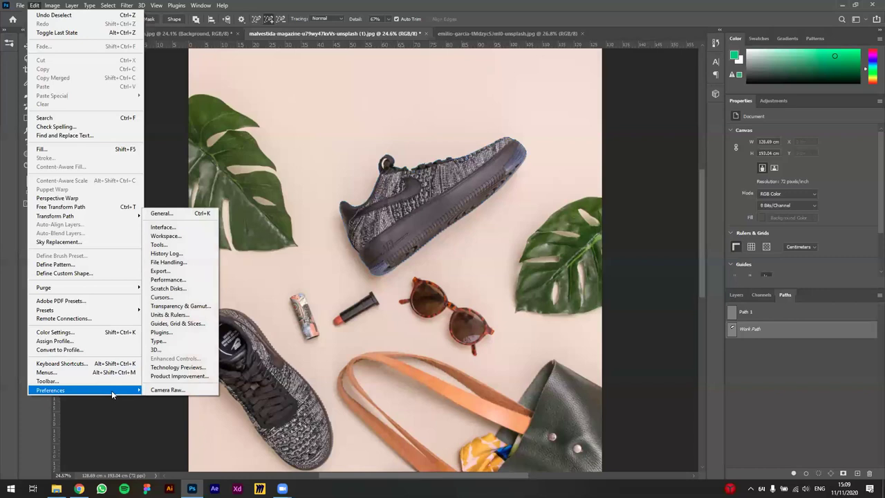
{"action": "left_click", "coordinate": [178, 369]}
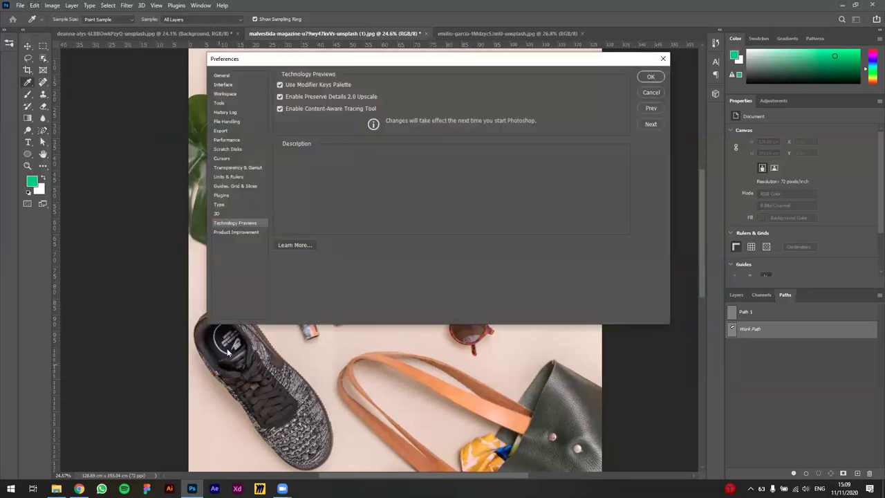
{"action": "mouse_move", "coordinate": [291, 111]}
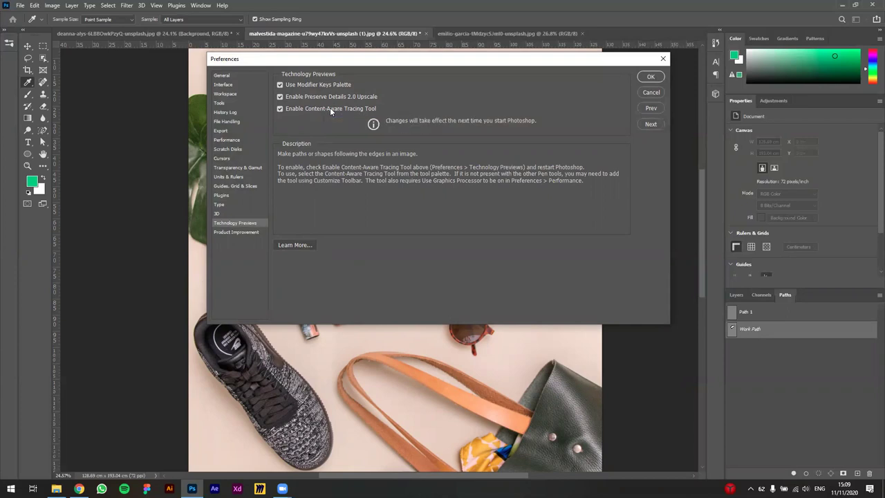
{"action": "left_click", "coordinate": [652, 78]}
Keep the Content-Aware Tracing Tool active and delete both Path 1 and the Work Path.
{"action": "right_click", "coordinate": [49, 130]}
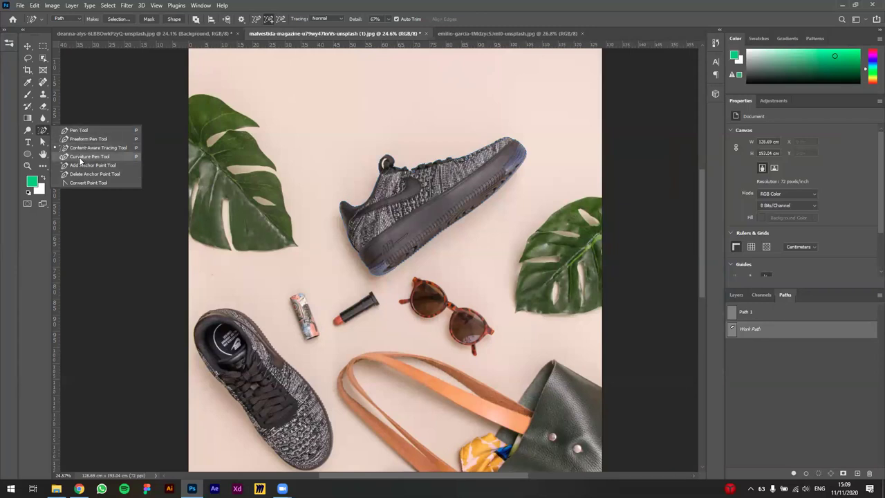
{"action": "left_click", "coordinate": [83, 157]}
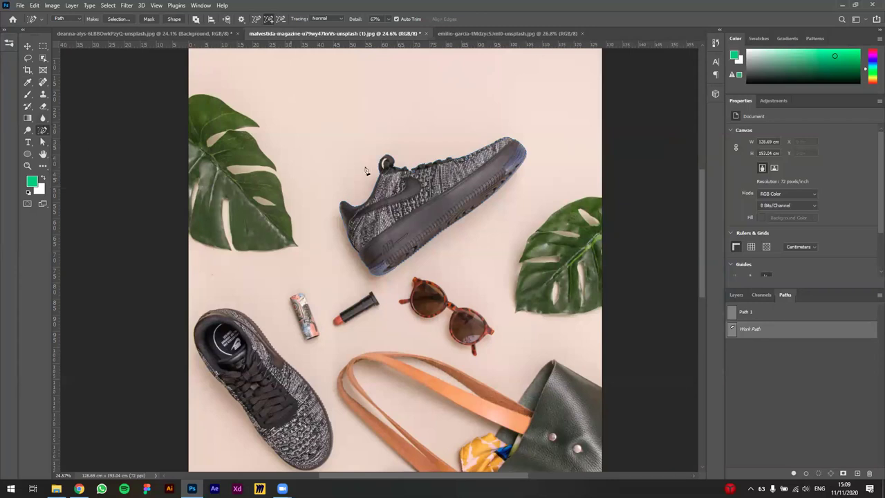
{"action": "left_click", "coordinate": [772, 360]}
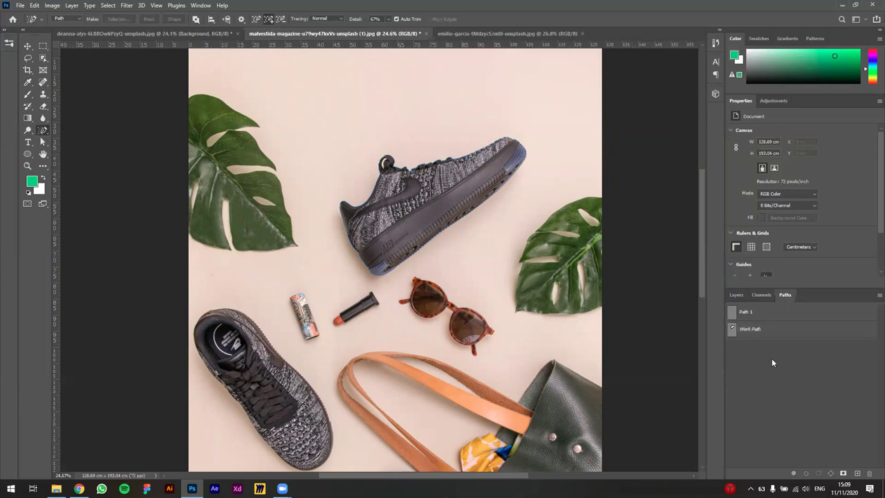
{"action": "left_click", "coordinate": [774, 315]}
{"action": "left_click", "coordinate": [774, 329]}
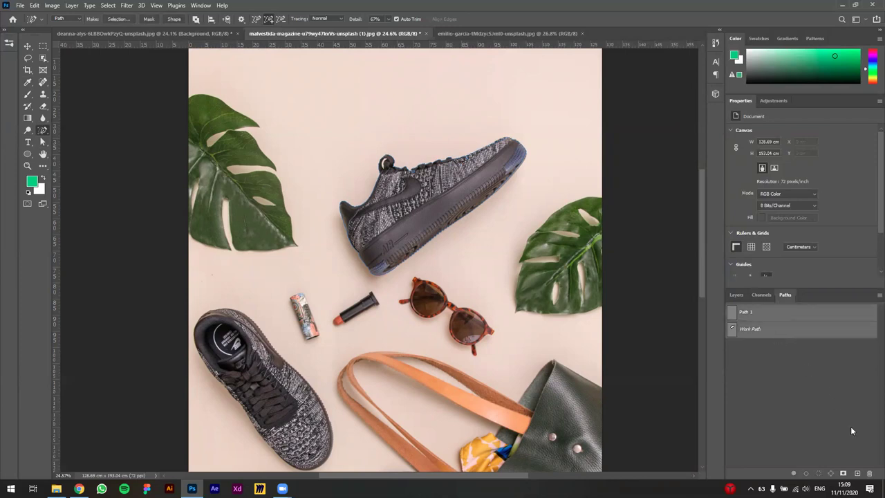
{"action": "left_click", "coordinate": [869, 473]}
Create a new path and trace the heel, collar and pull loop of the upper shoe with the Content-Aware Tracing Tool.
{"action": "left_click", "coordinate": [401, 181]}
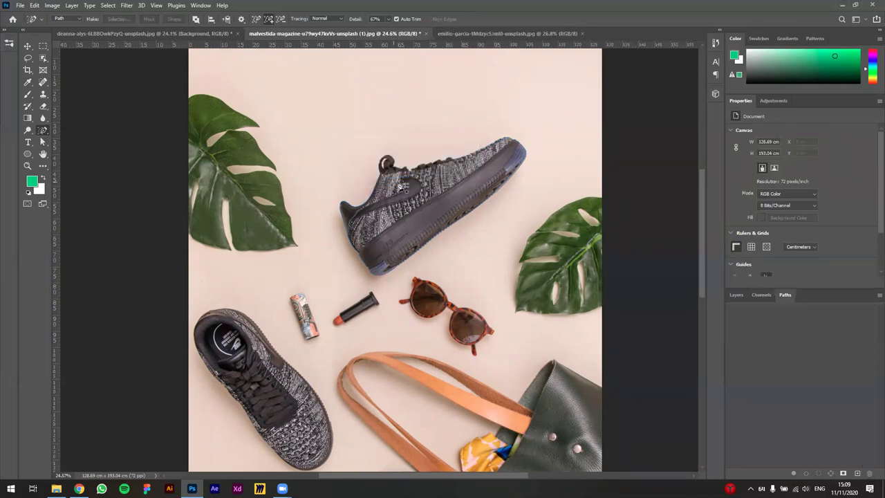
{"action": "left_click", "coordinate": [858, 473]}
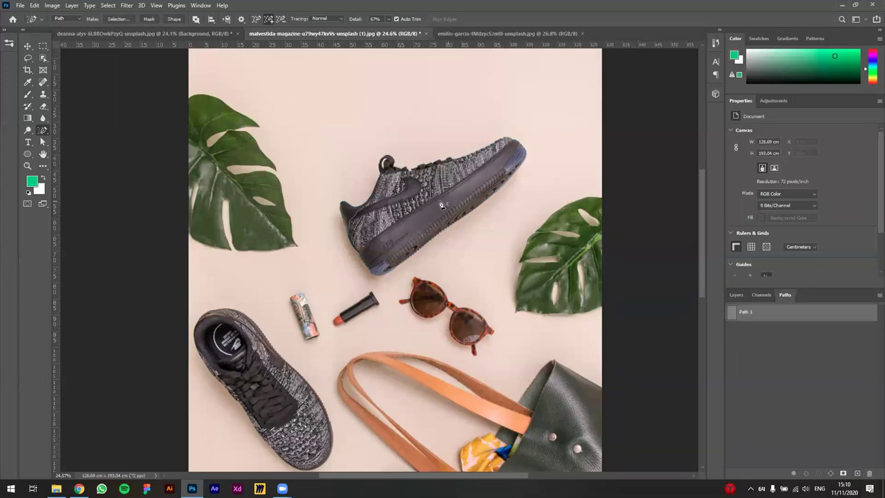
{"action": "scroll", "coordinate": [435, 153], "scroll_direction": "up", "scroll_amount": 3}
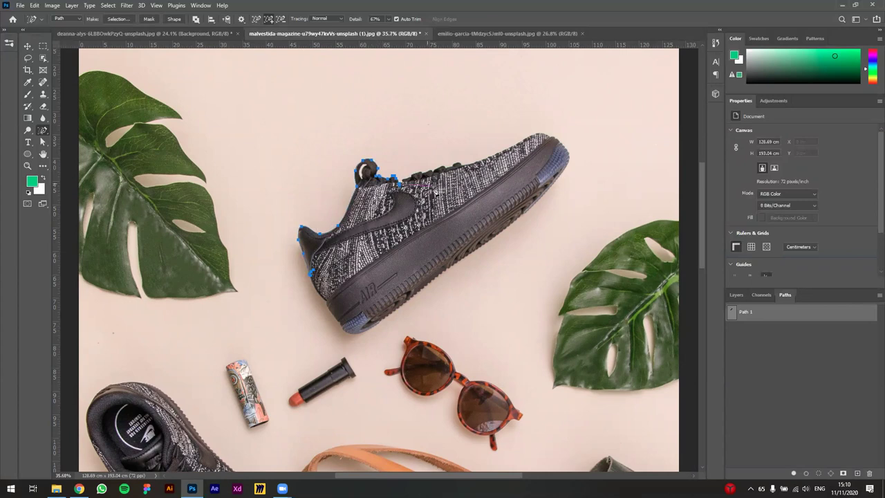
{"action": "scroll", "coordinate": [418, 232], "scroll_direction": "down", "scroll_amount": 4}
{"action": "scroll", "coordinate": [406, 238], "scroll_direction": "up", "scroll_amount": 2}
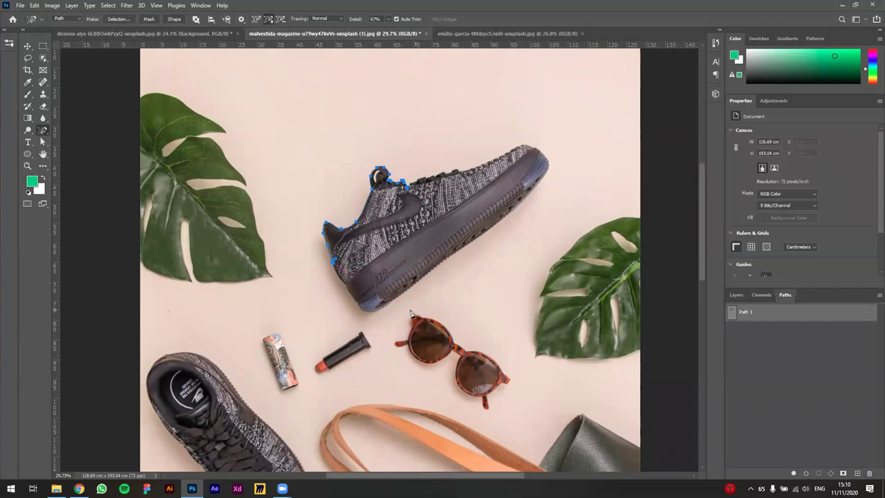
{"action": "scroll", "coordinate": [445, 300], "scroll_direction": "down", "scroll_amount": 3}
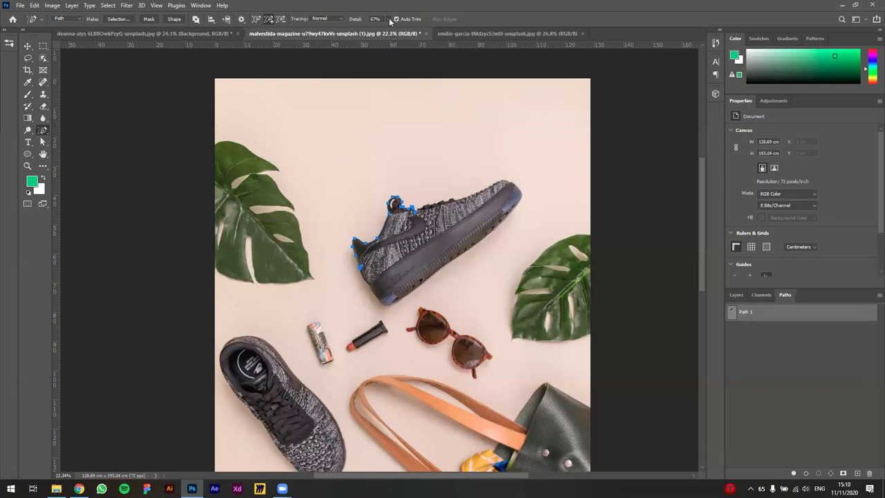
Compare edge detection by lowering the tracing Detail to 6%, setting it to 9%, and raising it to 52%.
{"action": "left_click", "coordinate": [390, 21]}
{"action": "left_click_drag", "start_coordinate": [388, 31], "coordinate": [362, 33]}
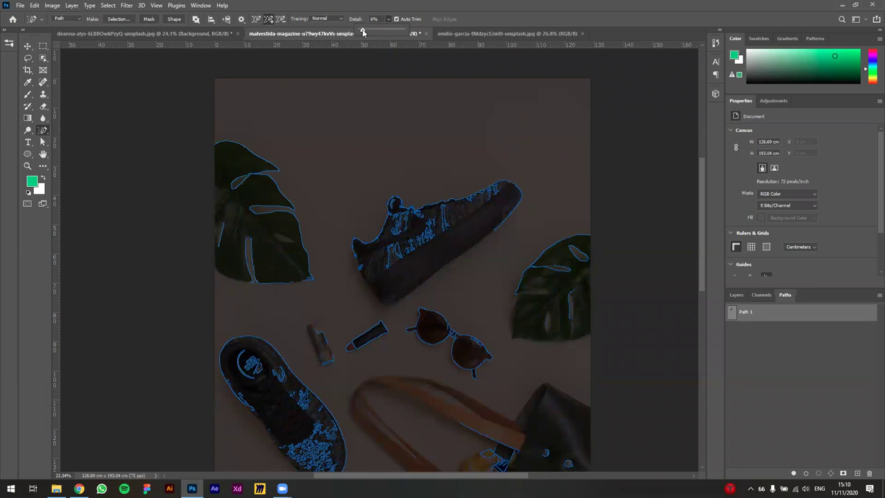
{"action": "left_click_drag", "start_coordinate": [363, 29], "coordinate": [365, 29]}
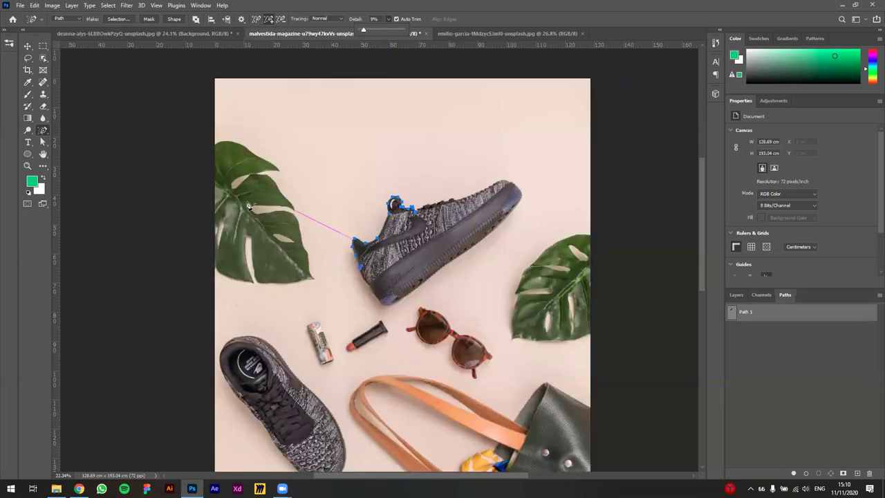
{"action": "left_click_drag", "start_coordinate": [363, 32], "coordinate": [382, 33]}
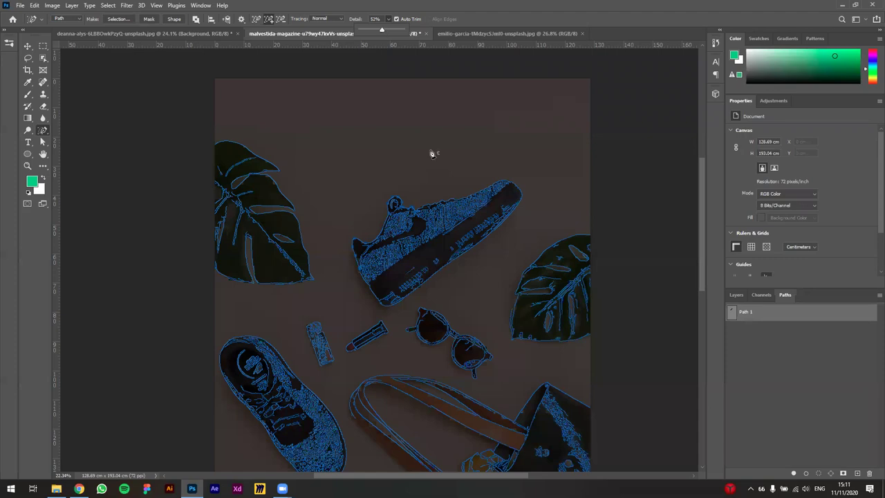
Clear the traced outline segments from the upper shoe.
{"action": "scroll", "coordinate": [428, 235], "scroll_direction": "up", "scroll_amount": 5}
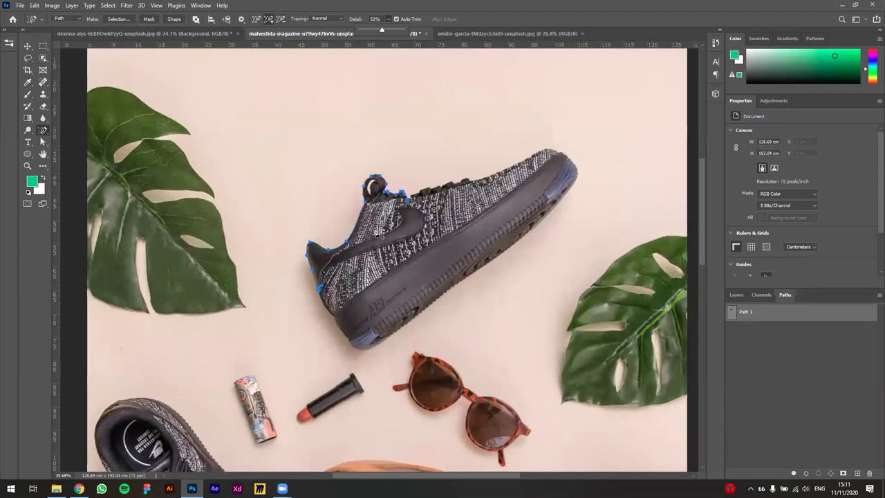
{"action": "left_click", "coordinate": [380, 226]}
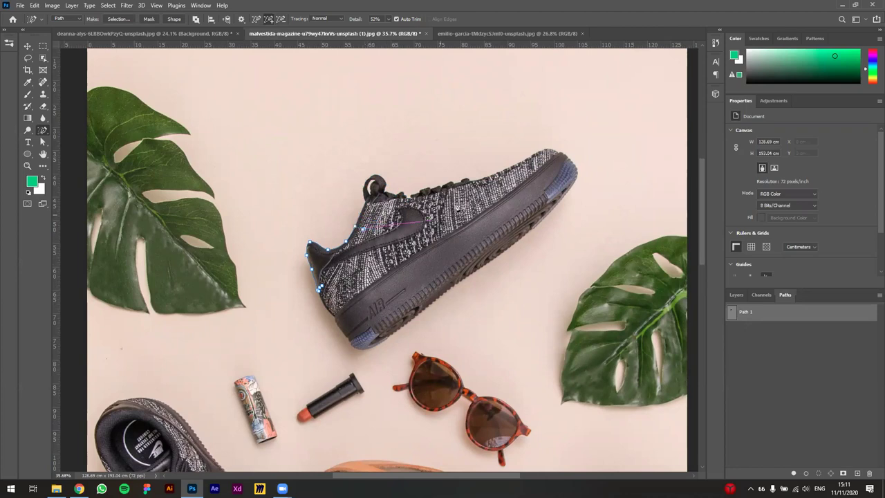
{"action": "key", "text": "Escape"}
Set the tracing Detail to 34% and trace the lipstick's upper edge and tip with the Content-Aware Tracing Tool.
{"action": "left_click", "coordinate": [389, 19]}
{"action": "left_click_drag", "start_coordinate": [363, 31], "coordinate": [377, 31]}
{"action": "left_click_drag", "start_coordinate": [361, 362], "coordinate": [399, 301]}
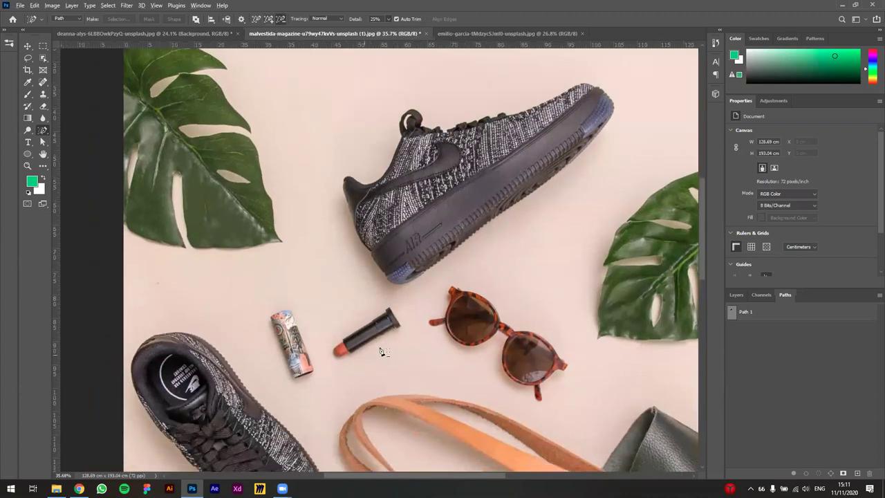
{"action": "scroll", "coordinate": [380, 352], "scroll_direction": "up", "scroll_amount": 5}
{"action": "left_click", "coordinate": [389, 19]}
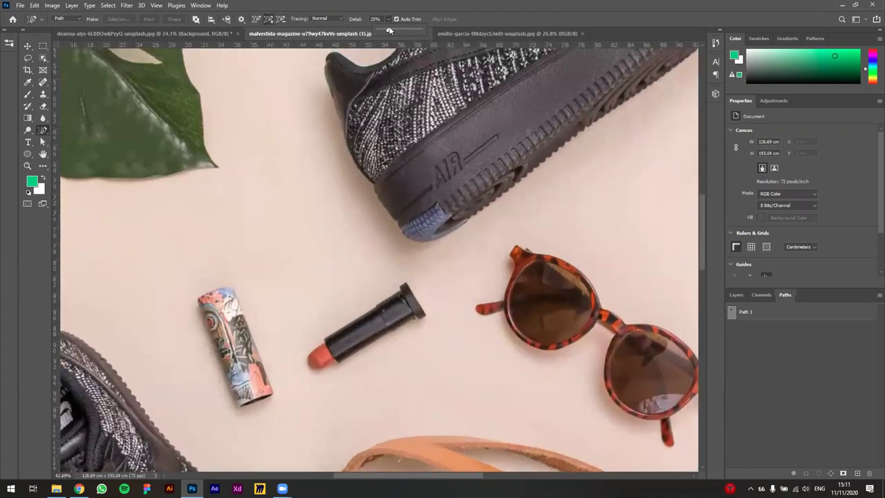
{"action": "mouse_move", "coordinate": [386, 30]}
{"action": "left_mouse_down"}
{"action": "mouse_move", "coordinate": [399, 30]}
{"action": "mouse_move", "coordinate": [391, 29]}
{"action": "left_mouse_up"}
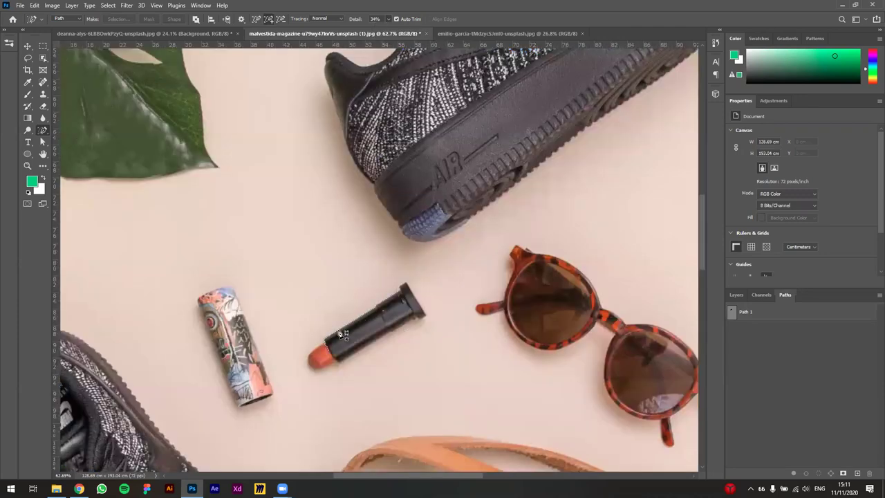
{"action": "left_click", "coordinate": [316, 351]}
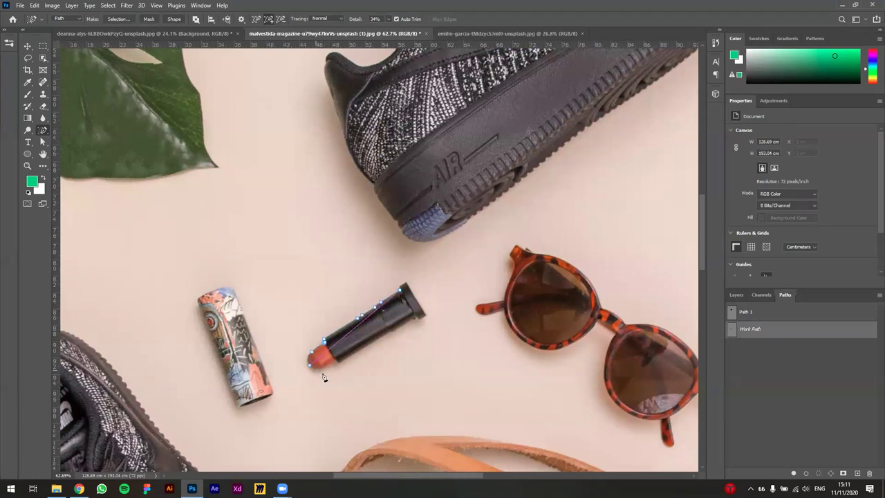
Set the tracing Detail to 60% and remove the lipstick's Work Path.
{"action": "scroll", "coordinate": [321, 374], "scroll_direction": "up", "scroll_amount": 1}
{"action": "scroll", "coordinate": [330, 374], "scroll_direction": "down", "scroll_amount": 3}
{"action": "scroll", "coordinate": [332, 376], "scroll_direction": "up", "scroll_amount": 3}
{"action": "scroll", "coordinate": [332, 377], "scroll_direction": "up", "scroll_amount": 1}
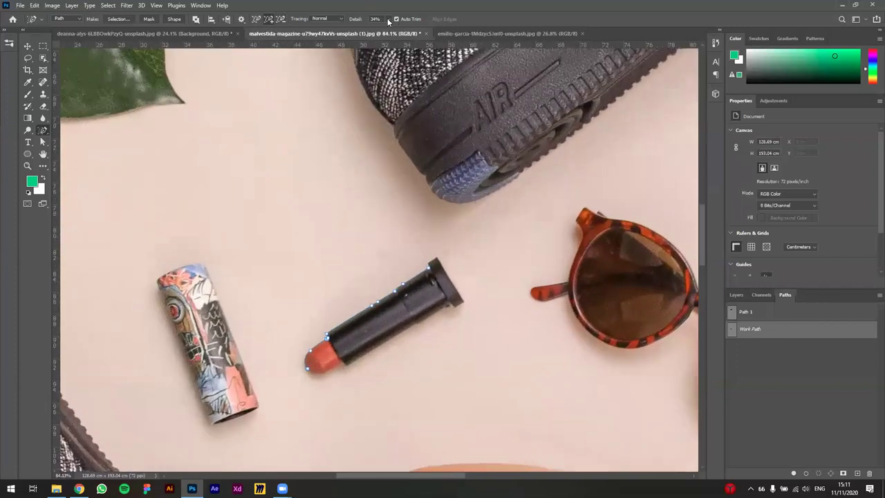
{"action": "left_click_drag", "start_coordinate": [390, 29], "coordinate": [399, 29]}
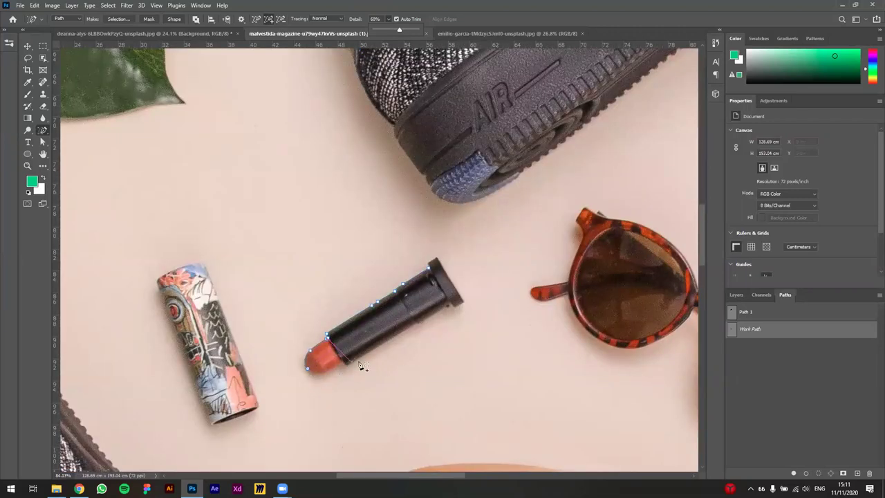
{"action": "scroll", "coordinate": [355, 339], "scroll_direction": "down", "scroll_amount": 3}
{"action": "scroll", "coordinate": [354, 339], "scroll_direction": "down", "scroll_amount": 4}
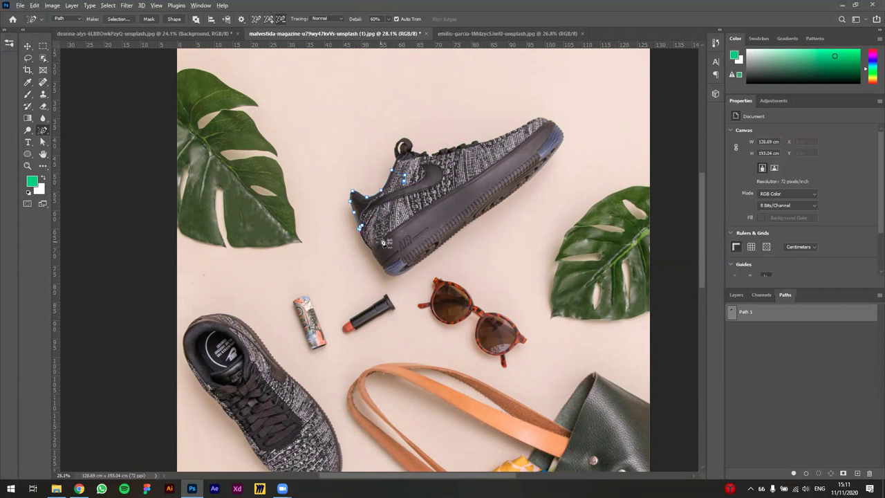
Create a new path and trace the upper shoe's heel, collar and pull loop into it.
{"action": "scroll", "coordinate": [374, 254], "scroll_direction": "up", "scroll_amount": 3}
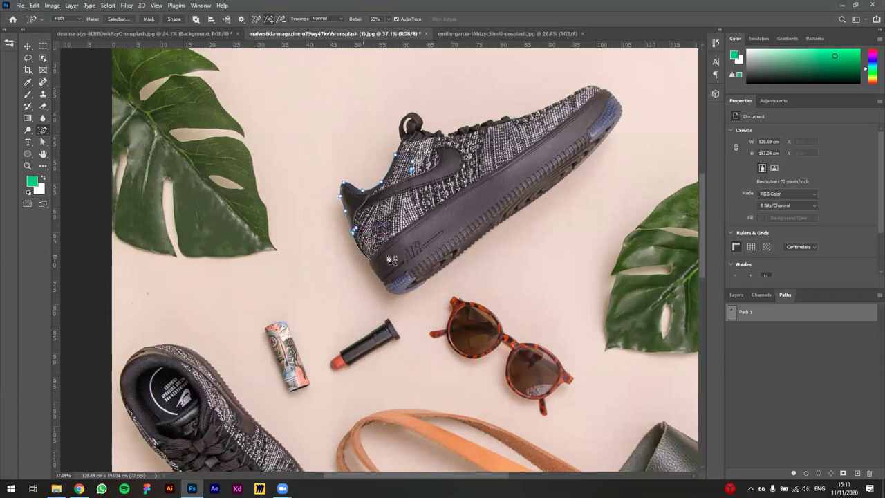
{"action": "left_click", "coordinate": [783, 346]}
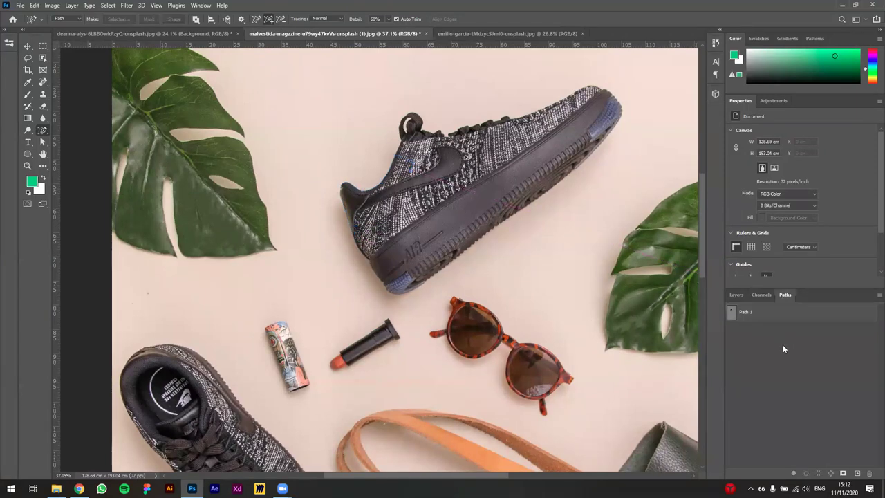
{"action": "left_click", "coordinate": [857, 473]}
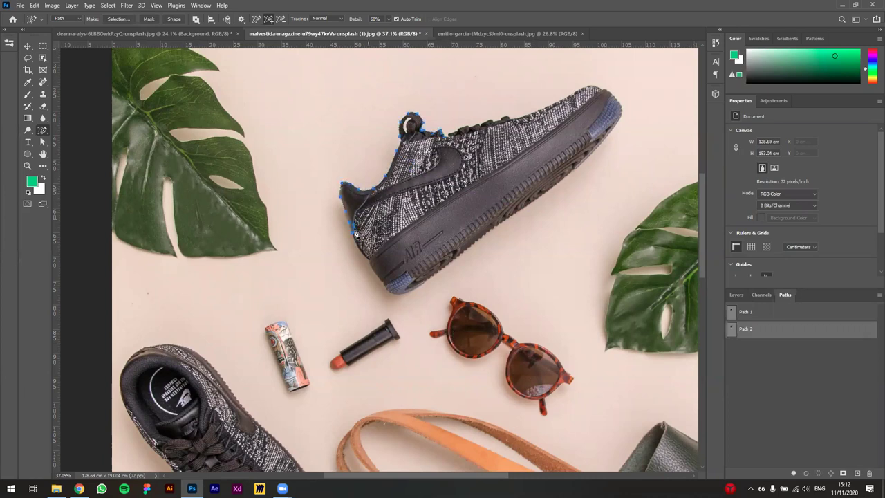
Try to extend the trace down the back of the heel with Auto Trim off, and undo those segments.
{"action": "scroll", "coordinate": [360, 235], "scroll_direction": "up", "scroll_amount": 3}
{"action": "scroll", "coordinate": [350, 184], "scroll_direction": "up", "scroll_amount": 2}
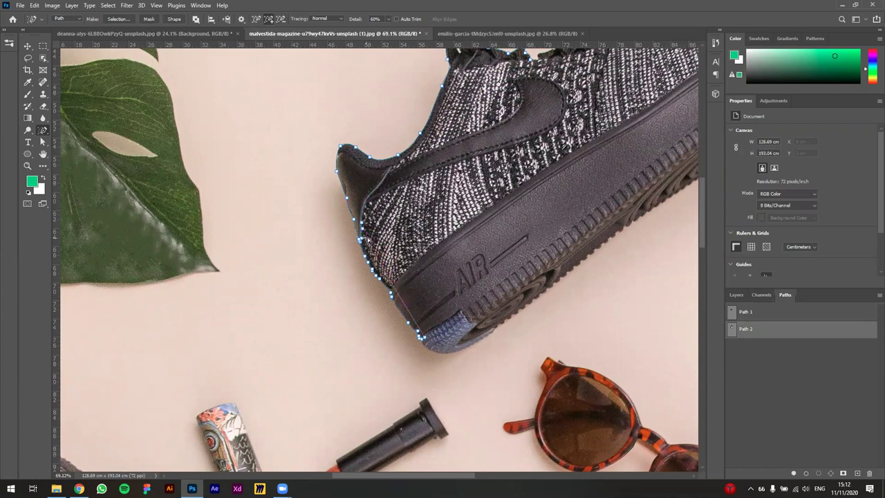
{"action": "key", "text": "Escape"}
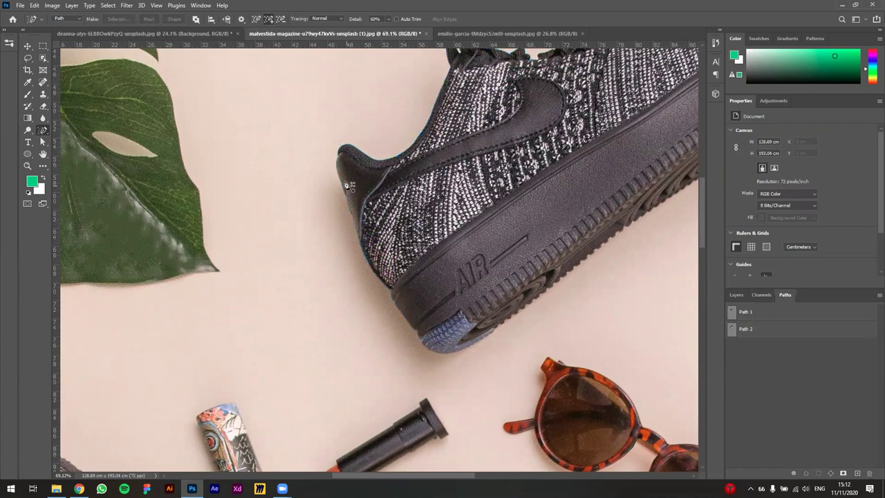
{"action": "left_click", "coordinate": [340, 183]}
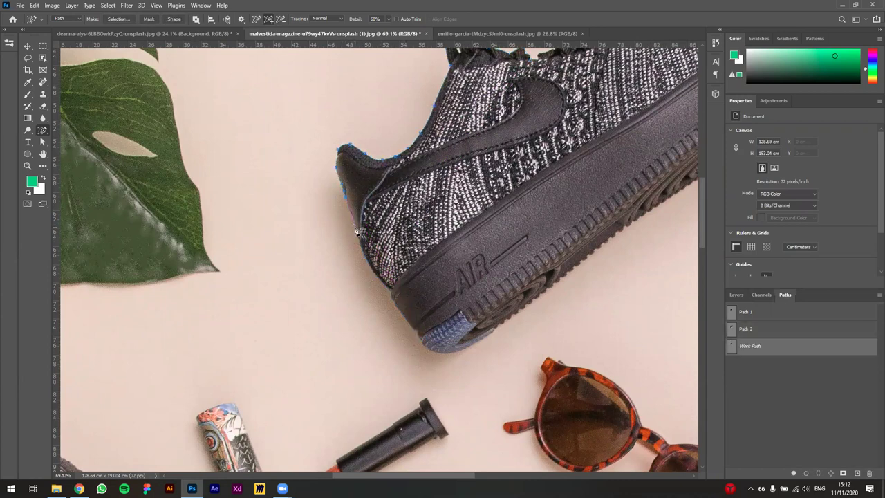
{"action": "left_click_drag", "start_coordinate": [353, 218], "coordinate": [371, 267]}
{"action": "key", "text": "Return"}
{"action": "left_click", "coordinate": [353, 223]}
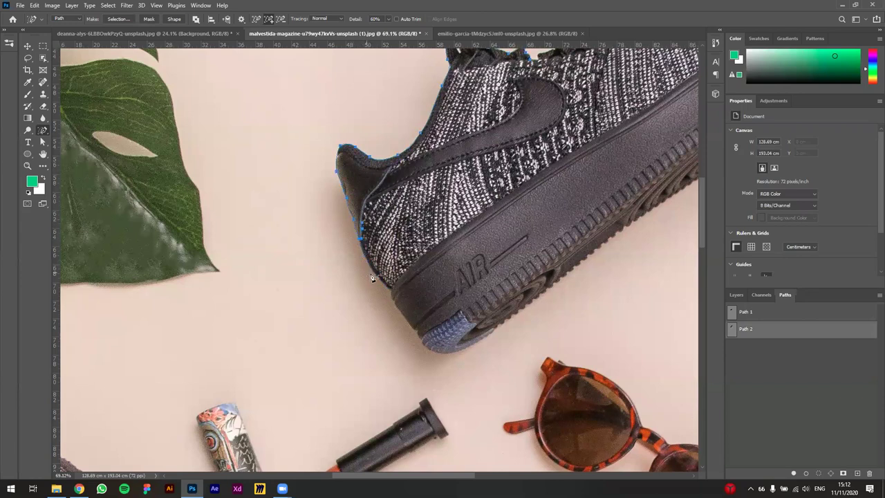
Extend the heel outline down to the sole with Auto Trim on and the tracing Detail set to 78%.
{"action": "left_click", "coordinate": [397, 19]}
{"action": "left_click", "coordinate": [395, 293]}
{"action": "left_click", "coordinate": [387, 20]}
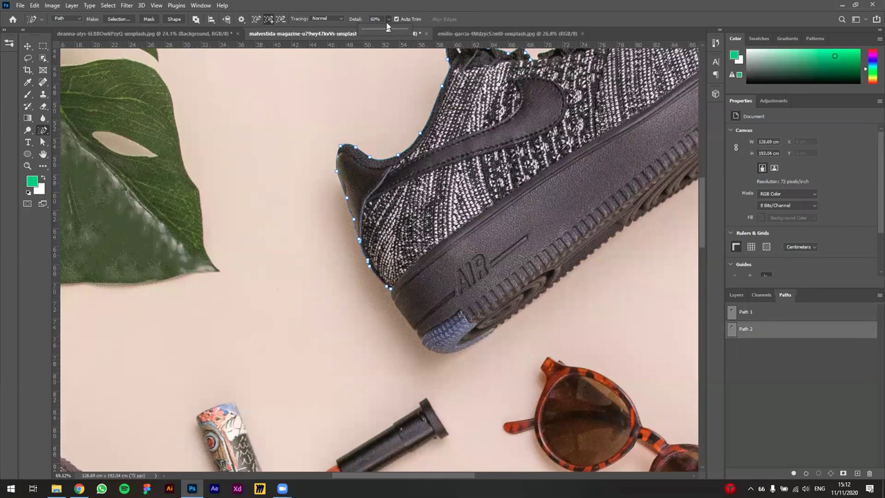
{"action": "left_click_drag", "start_coordinate": [400, 33], "coordinate": [396, 30]}
{"action": "left_click", "coordinate": [445, 4]}
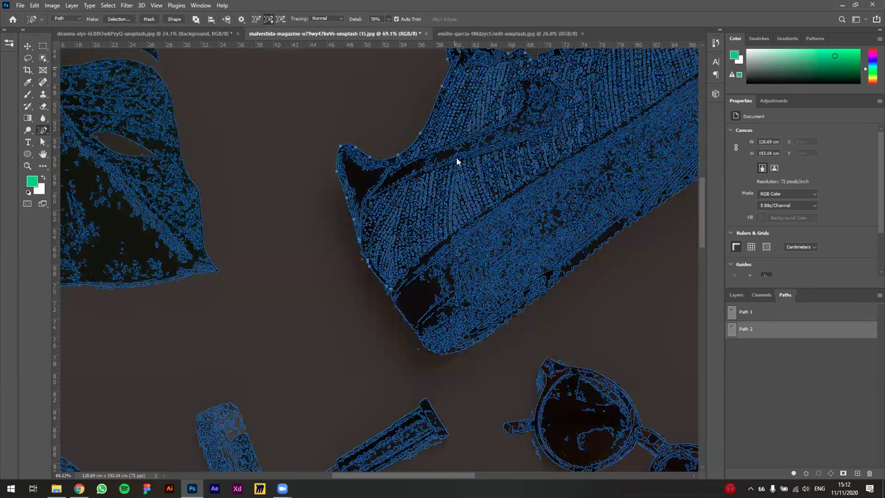
{"action": "left_click", "coordinate": [406, 320]}
Trace the outsole's lower edge from the heel towards the toe, following its tread.
{"action": "scroll", "coordinate": [430, 321], "scroll_direction": "down", "scroll_amount": 1}
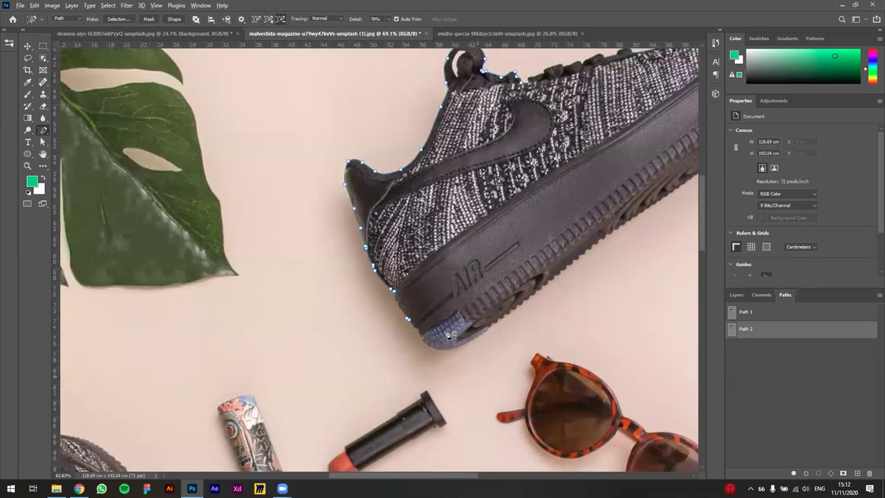
{"action": "scroll", "coordinate": [449, 336], "scroll_direction": "down", "scroll_amount": 1}
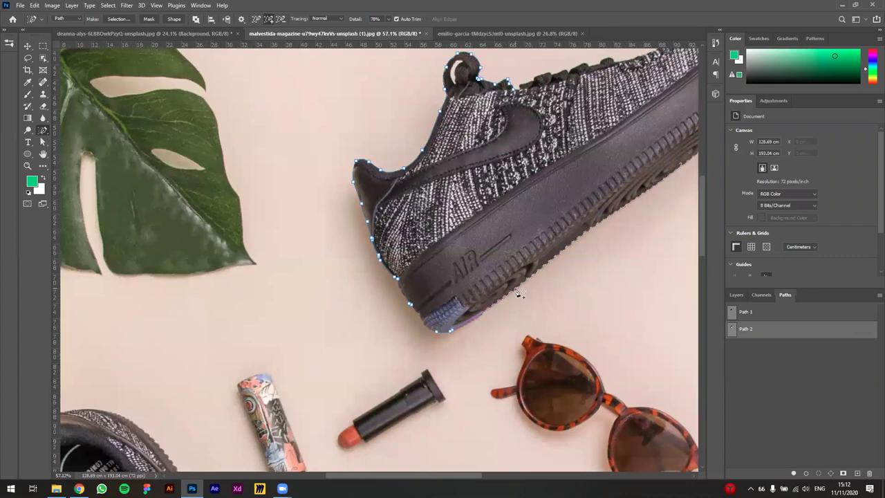
{"action": "left_click_drag", "start_coordinate": [583, 293], "coordinate": [394, 291]}
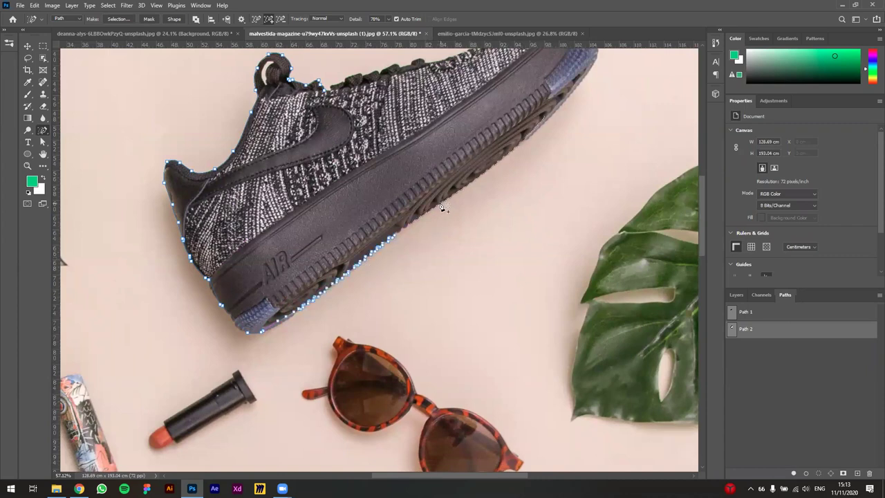
{"action": "scroll", "coordinate": [411, 242], "scroll_direction": "up", "scroll_amount": 2}
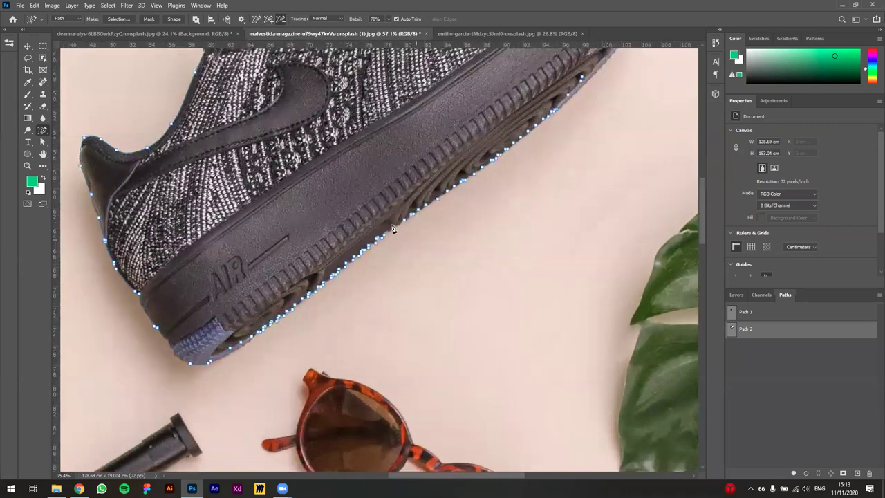
{"action": "scroll", "coordinate": [393, 229], "scroll_direction": "up", "scroll_amount": 2}
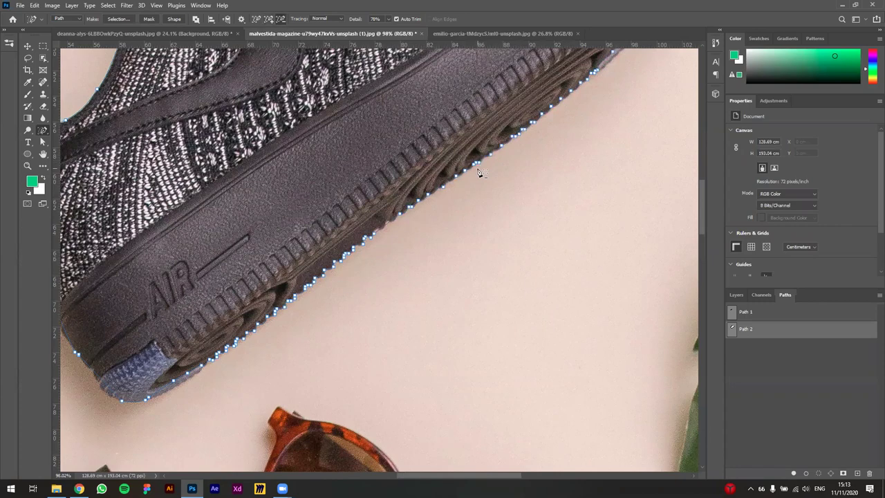
{"action": "scroll", "coordinate": [449, 263], "scroll_direction": "down", "scroll_amount": 3}
Complete the shoe outline by tracing around the toe and back along the knit upper and laces.
{"action": "left_click_drag", "start_coordinate": [510, 230], "coordinate": [431, 334]}
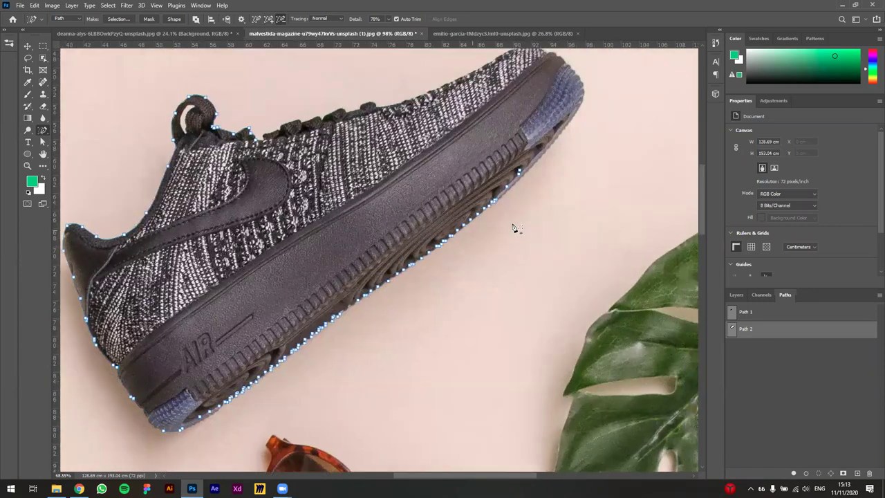
{"action": "left_click_drag", "start_coordinate": [522, 168], "coordinate": [476, 266]}
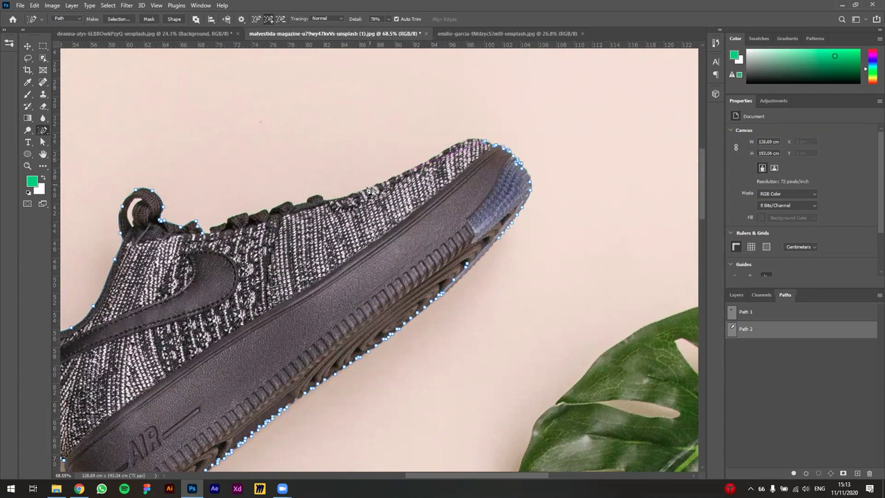
{"action": "scroll", "coordinate": [368, 191], "scroll_direction": "up", "scroll_amount": 2}
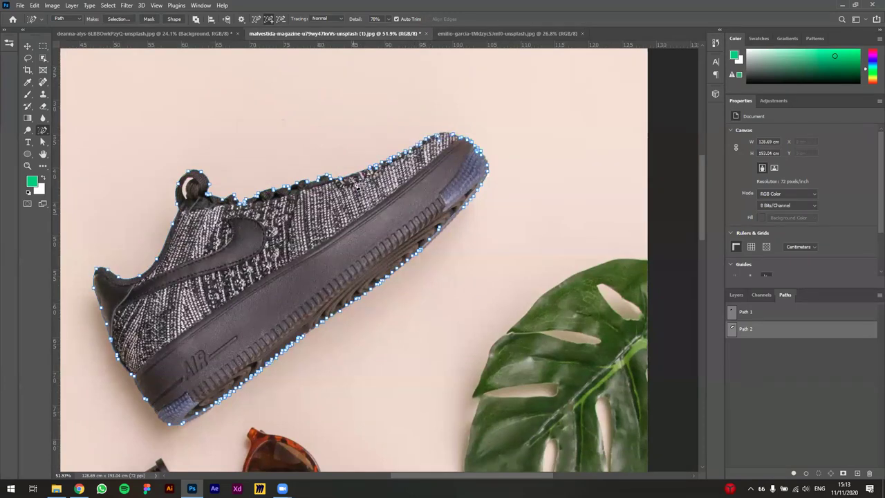
{"action": "scroll", "coordinate": [389, 242], "scroll_direction": "down", "scroll_amount": 1}
{"action": "scroll", "coordinate": [389, 242], "scroll_direction": "down", "scroll_amount": 1}
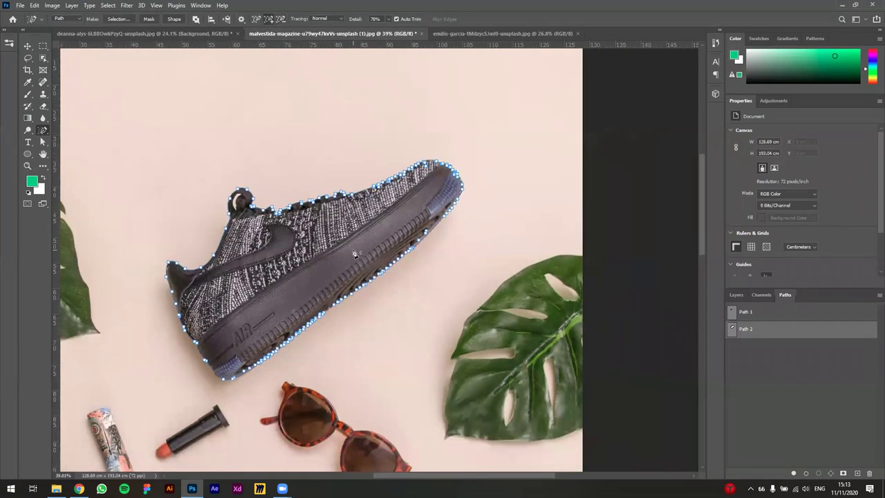
Copy the shoe inside the traced path onto a new layer and hide the Background layer.
{"action": "key", "text": "ctrl+Return"}
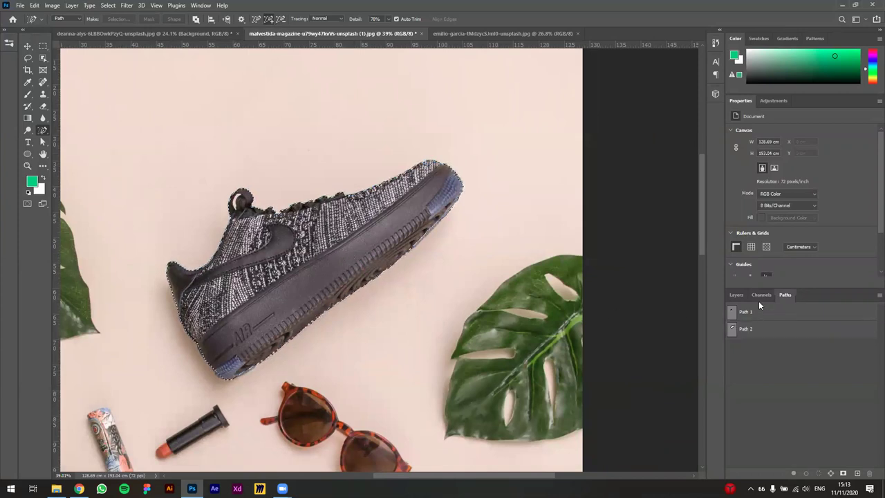
{"action": "left_click", "coordinate": [737, 295]}
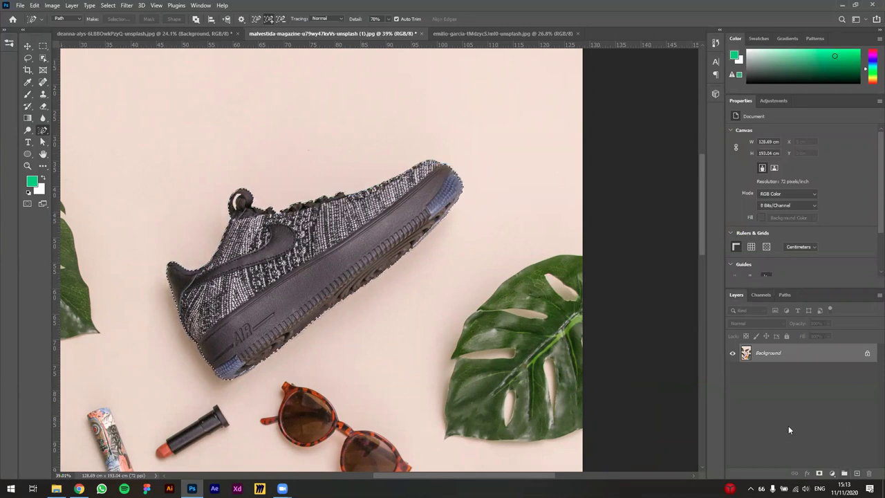
{"action": "key", "text": "ctrl+j"}
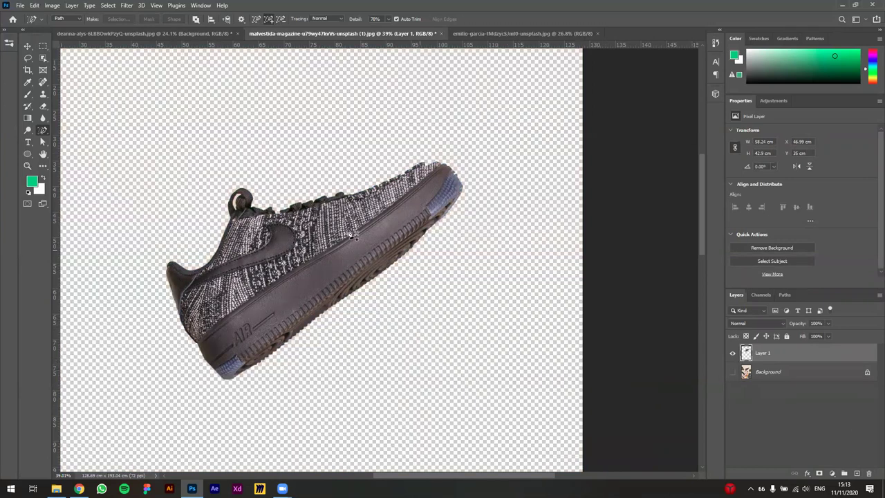
Examine the cut-out shoe's edges along the sole and heel, and show the Background layer again.
{"action": "scroll", "coordinate": [271, 369], "scroll_direction": "up", "scroll_amount": 2}
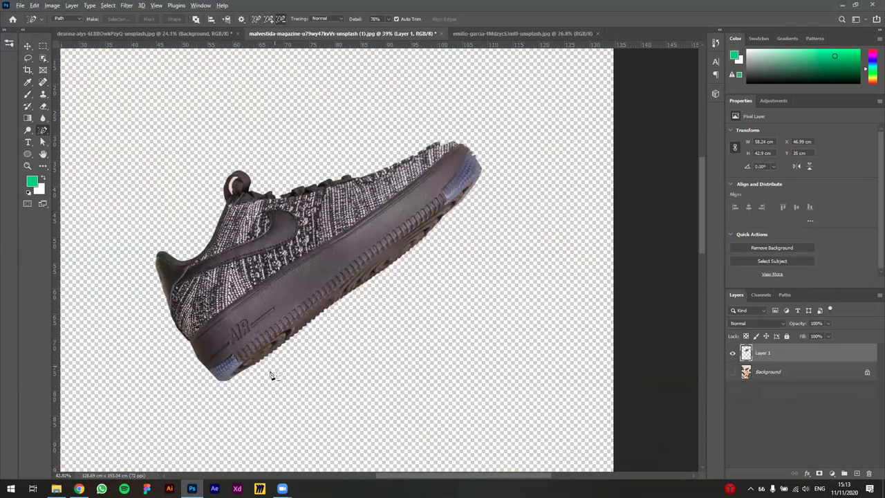
{"action": "scroll", "coordinate": [367, 265], "scroll_direction": "up", "scroll_amount": 2}
{"action": "scroll", "coordinate": [293, 332], "scroll_direction": "up", "scroll_amount": 2}
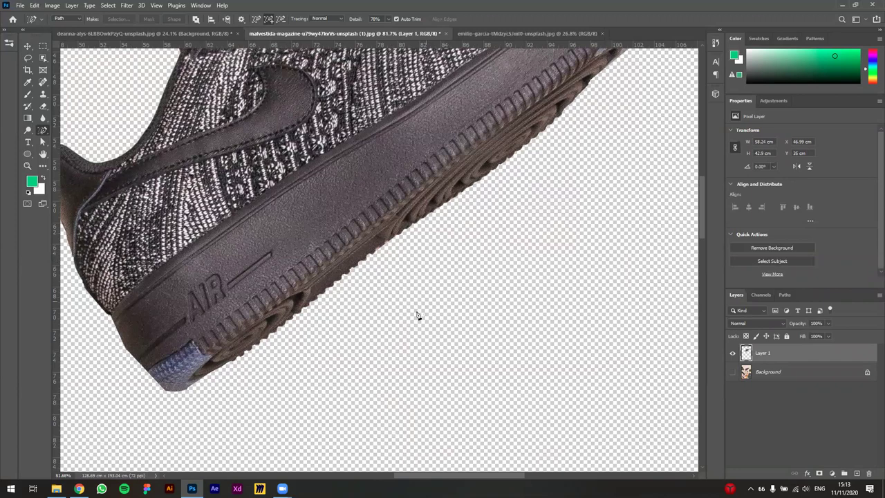
{"action": "scroll", "coordinate": [357, 358], "scroll_direction": "down", "scroll_amount": 4}
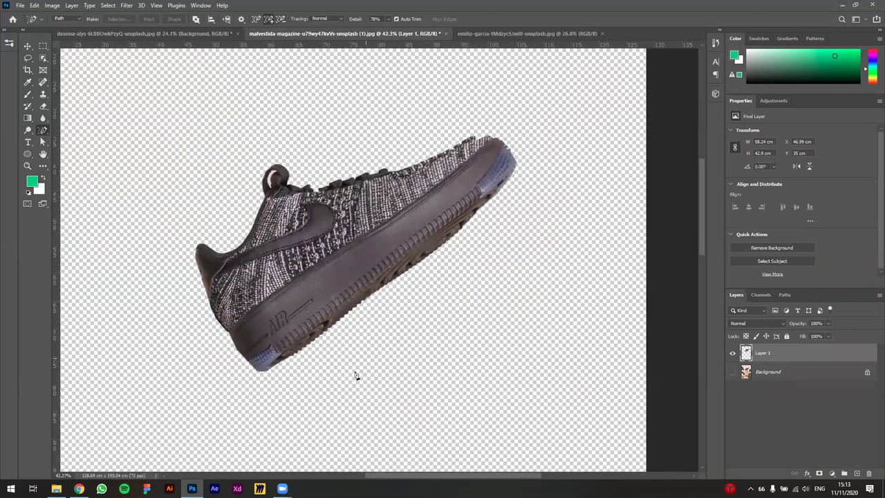
{"action": "left_click_drag", "start_coordinate": [356, 375], "coordinate": [383, 353]}
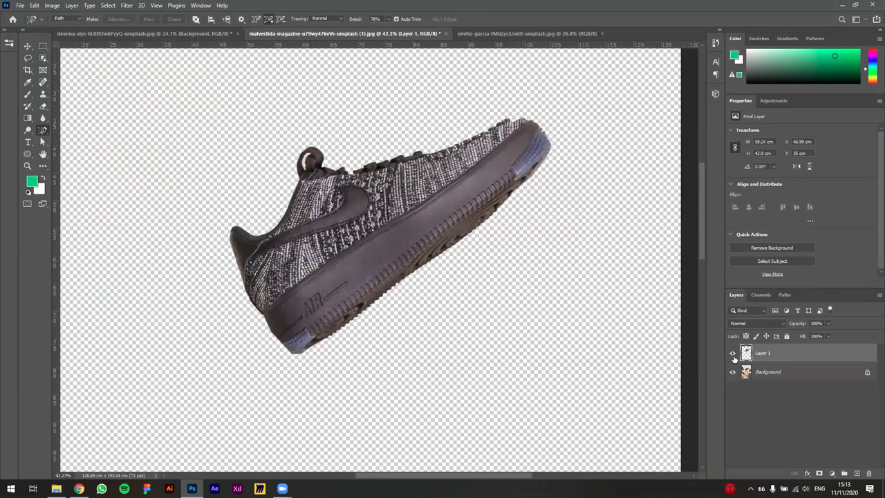
{"action": "left_click", "coordinate": [733, 355], "text": "alt"}
Switch to the Object Selection Tool, deselect Layer 1 and select Path 2 among the saved paths.
{"action": "left_click", "coordinate": [43, 60]}
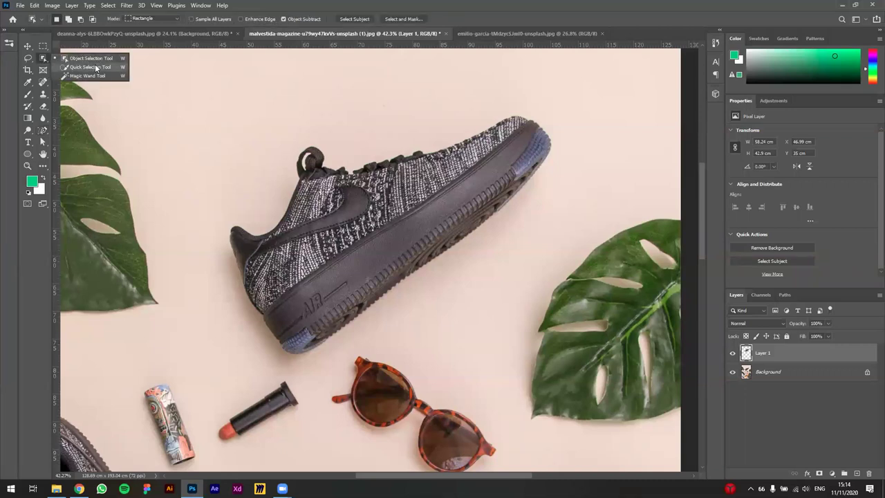
{"action": "left_click", "coordinate": [747, 415]}
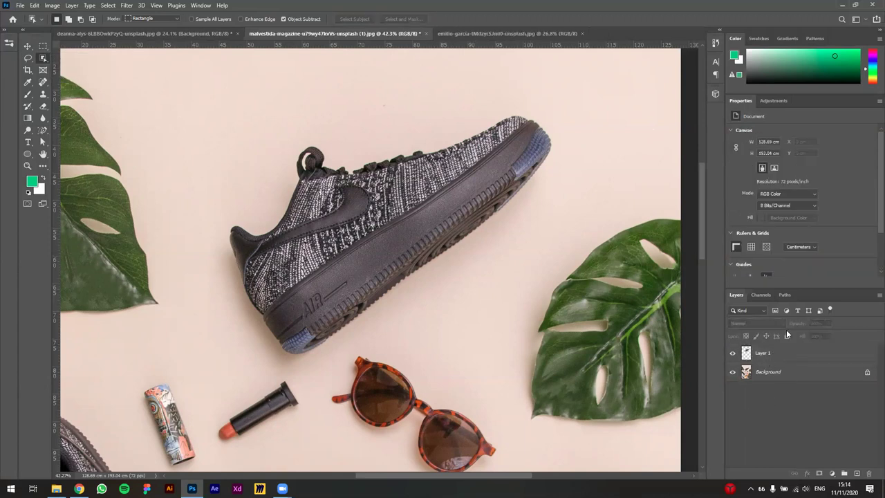
{"action": "left_click", "coordinate": [786, 295]}
{"action": "left_click", "coordinate": [764, 313]}
{"action": "left_click", "coordinate": [763, 329]}
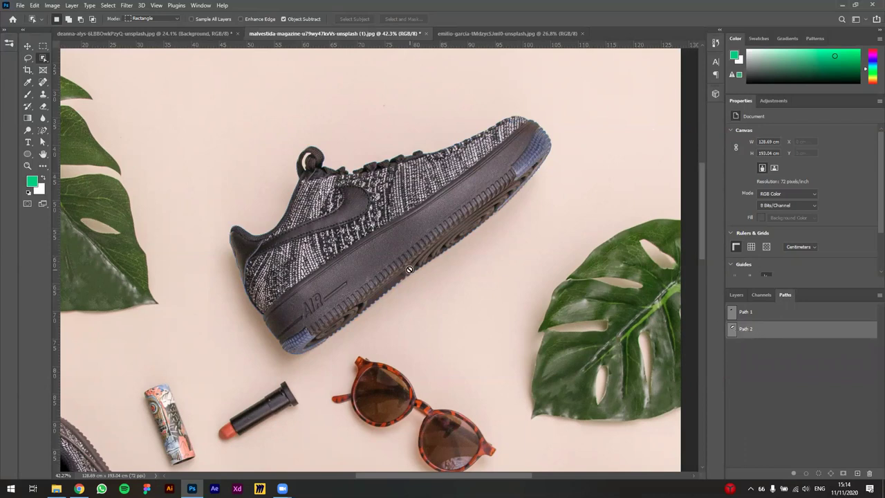
Load Path 2 as a selection around the shoe and add a new layer above Layer 1.
{"action": "scroll", "coordinate": [409, 269], "scroll_direction": "down", "scroll_amount": 5}
{"action": "scroll", "coordinate": [401, 289], "scroll_direction": "up", "scroll_amount": 2}
{"action": "key", "text": "alt+space"}
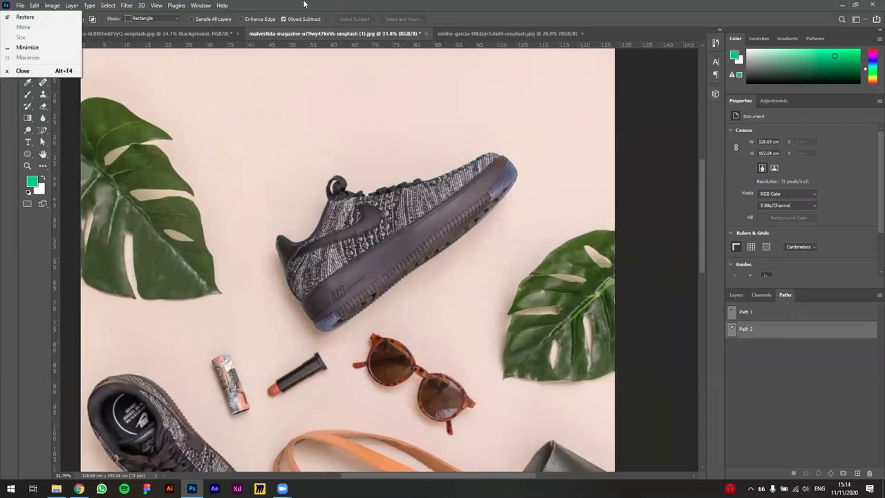
{"action": "key", "text": "Escape"}
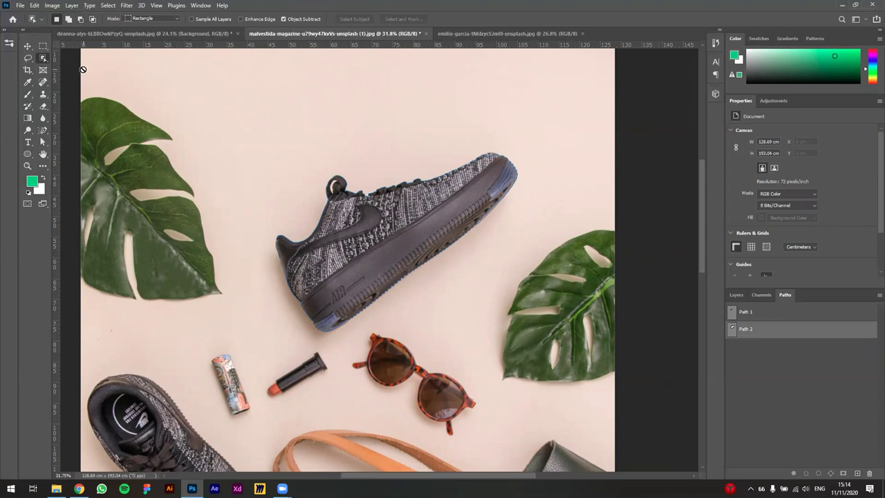
{"action": "key", "text": "ctrl+Return"}
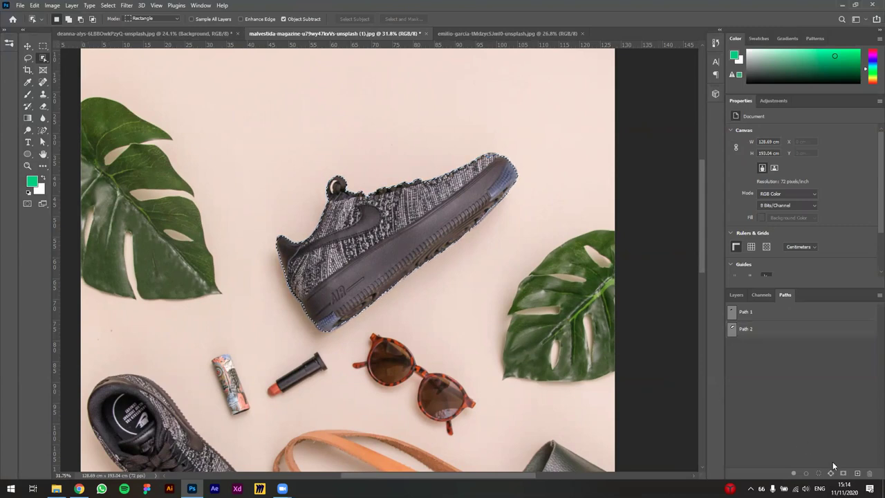
{"action": "left_click", "coordinate": [736, 295]}
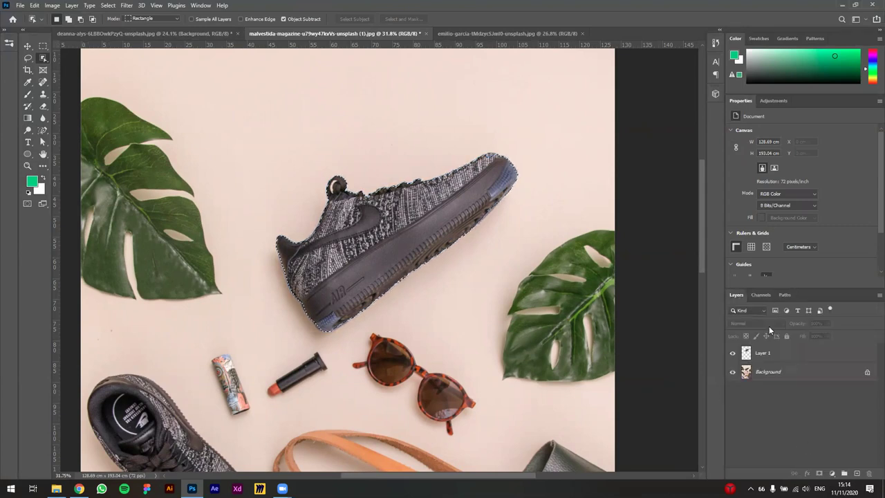
{"action": "left_click", "coordinate": [858, 473]}
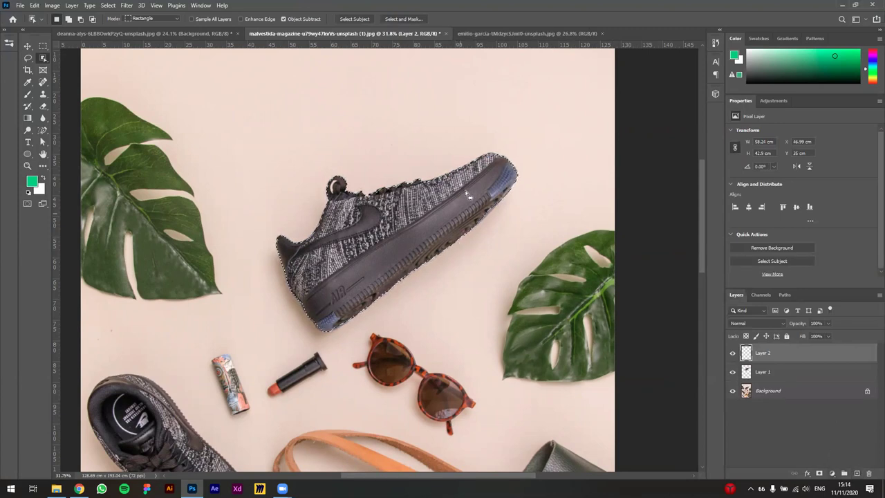
Fill the shoe selection with a Solid Color fill layer in green (2ecd78).
{"action": "left_click", "coordinate": [832, 474]}
{"action": "left_click", "coordinate": [834, 311]}
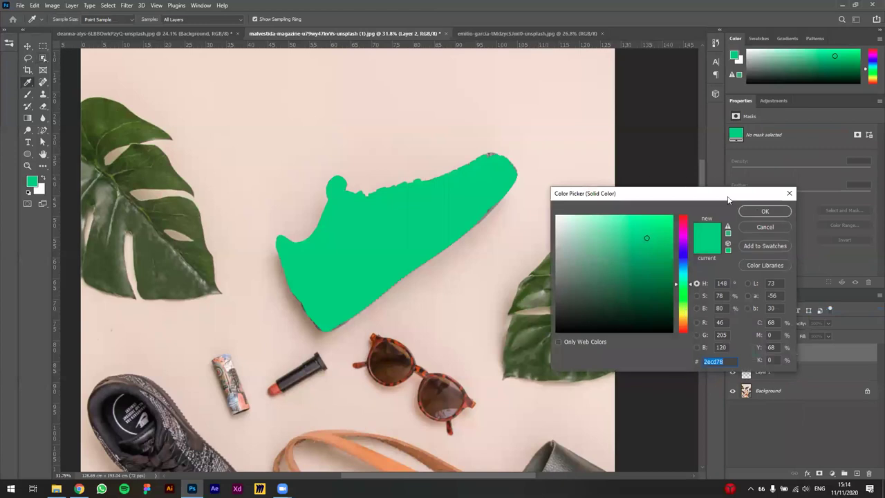
{"action": "left_click", "coordinate": [765, 211]}
{"action": "key", "text": "w"}
{"action": "scroll", "coordinate": [376, 236], "scroll_direction": "up", "scroll_amount": 2}
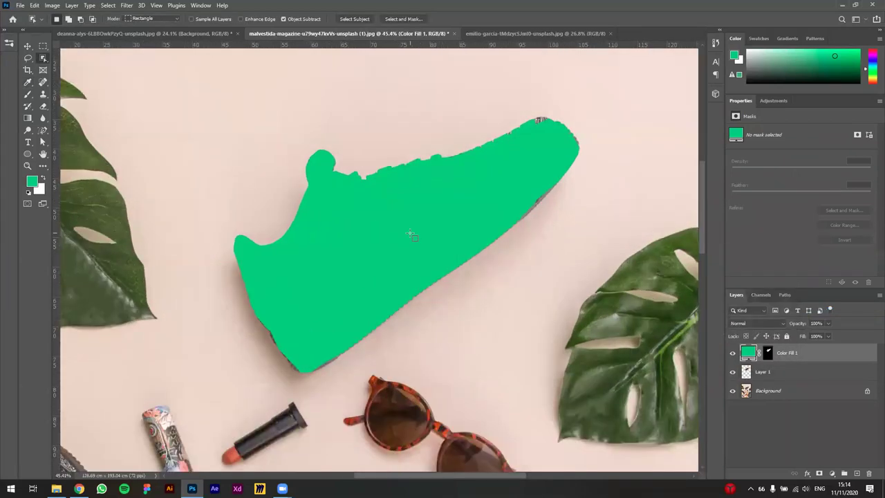
Undo the Solid Color fill on the shoe and clear the selection.
{"action": "key", "text": "ctrl+z"}
{"action": "key", "text": "ctrl+z"}
{"action": "key", "text": "ctrl+d"}
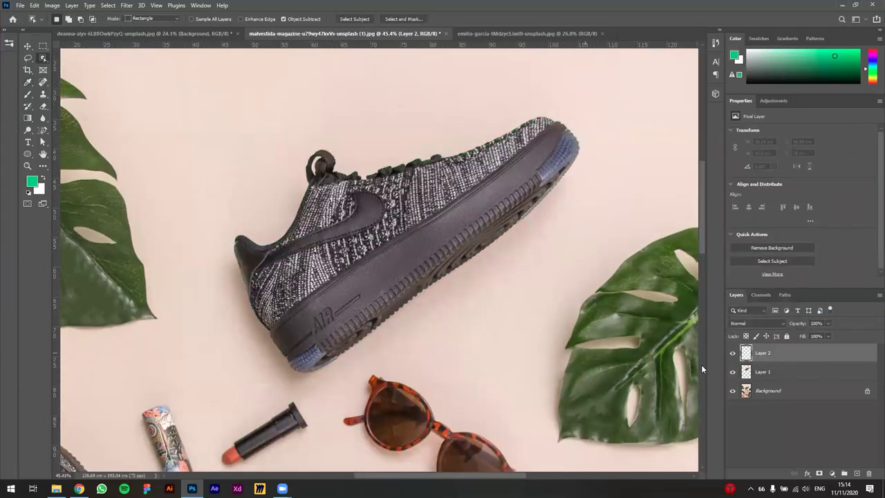
Make Layer 1 the active layer and select Path 2 among the saved paths.
{"action": "left_click", "coordinate": [781, 376]}
{"action": "left_click", "coordinate": [785, 296]}
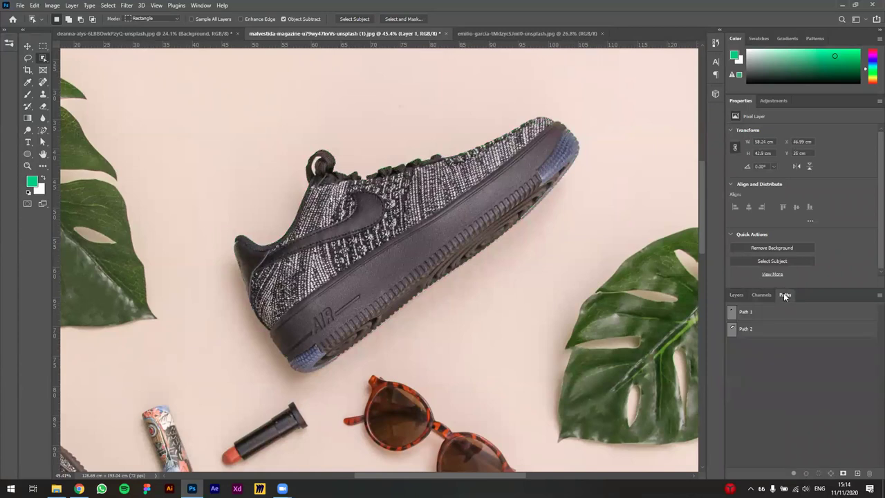
{"action": "left_click", "coordinate": [756, 328]}
{"action": "scroll", "coordinate": [419, 327], "scroll_direction": "down", "scroll_amount": 3}
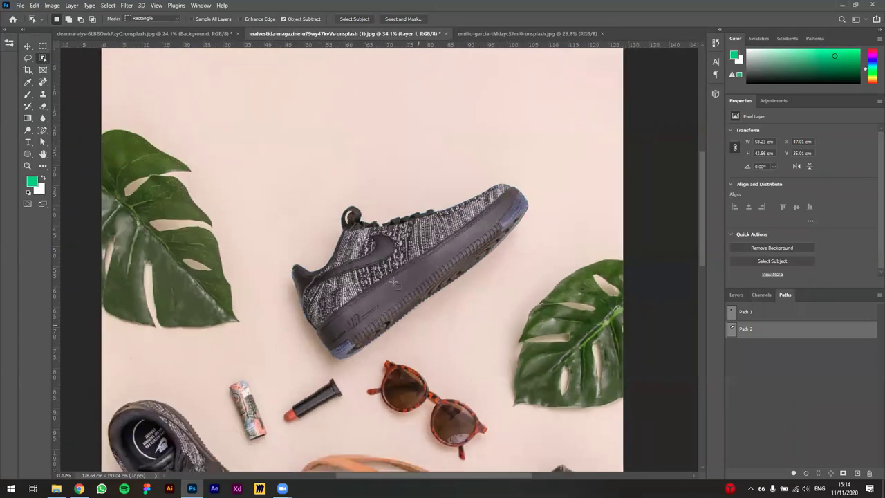
Switch to the Content-Aware Tracing Tool, set it to Shape mode and lower its Detail to 43% for the monstera leaf.
{"action": "left_click", "coordinate": [43, 131]}
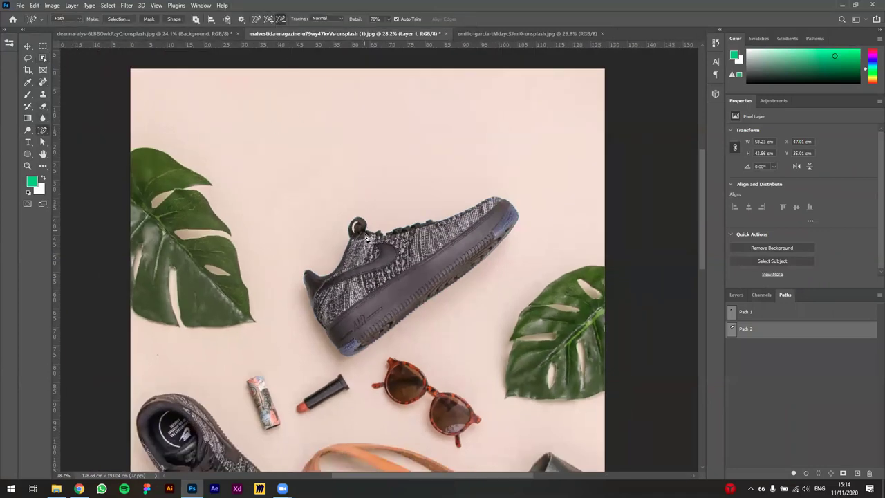
{"action": "scroll", "coordinate": [367, 236], "scroll_direction": "up", "scroll_amount": 2}
{"action": "left_click", "coordinate": [74, 19]}
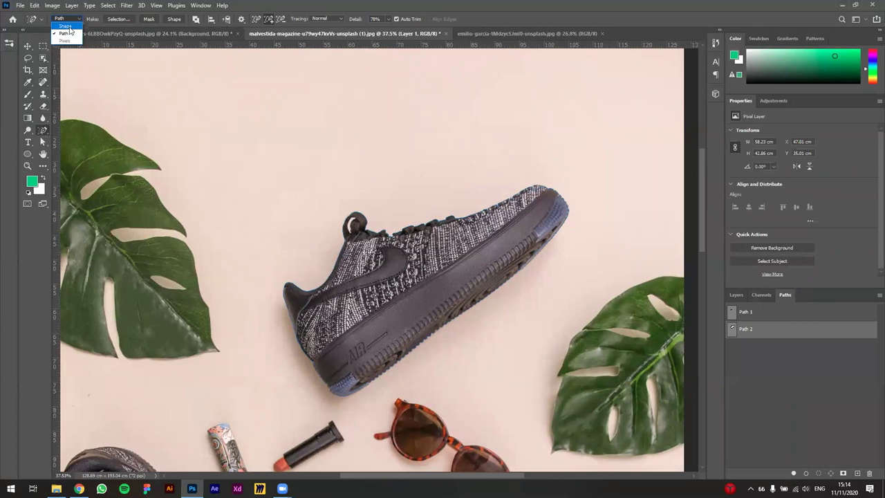
{"action": "left_click", "coordinate": [68, 27]}
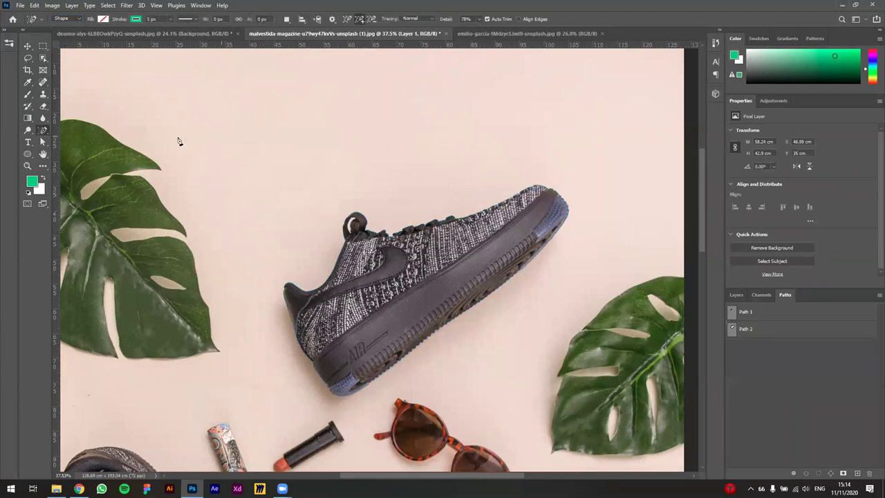
{"action": "left_click_drag", "start_coordinate": [213, 223], "coordinate": [395, 234]}
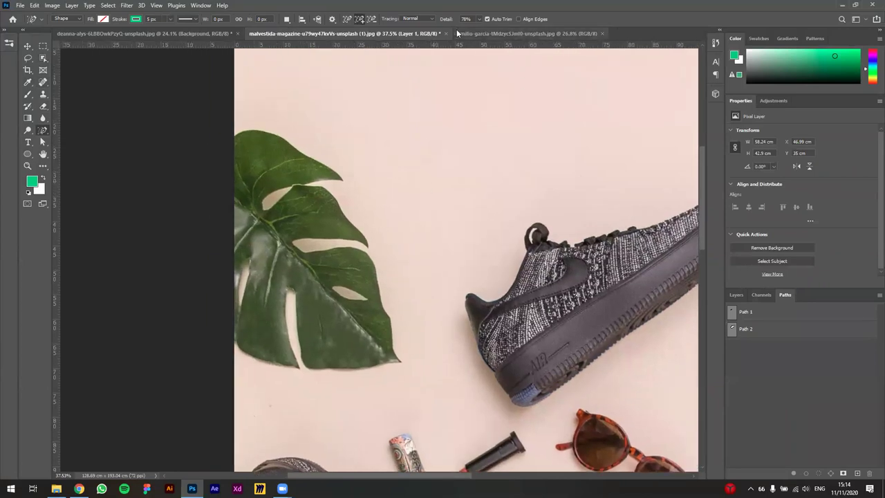
{"action": "left_click", "coordinate": [479, 18]}
{"action": "left_click_drag", "start_coordinate": [481, 29], "coordinate": [464, 29]}
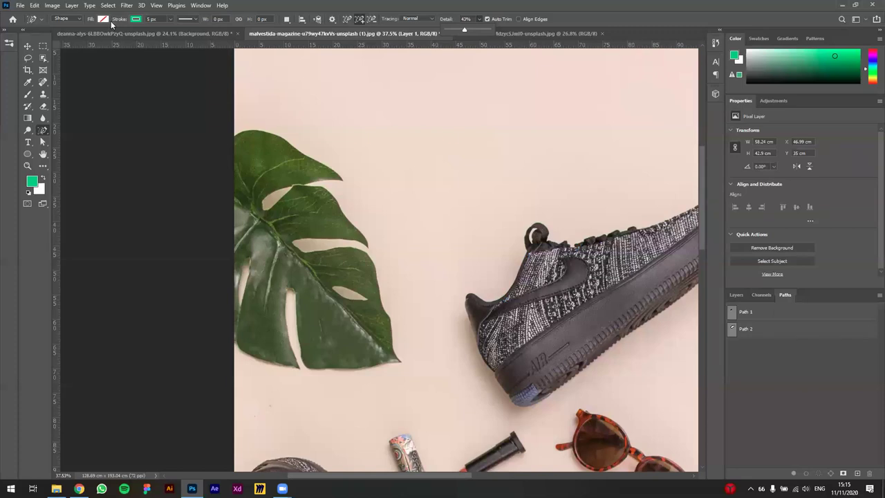
Change the shape's stroke colour to orange-red (cd502e).
{"action": "left_click", "coordinate": [135, 21]}
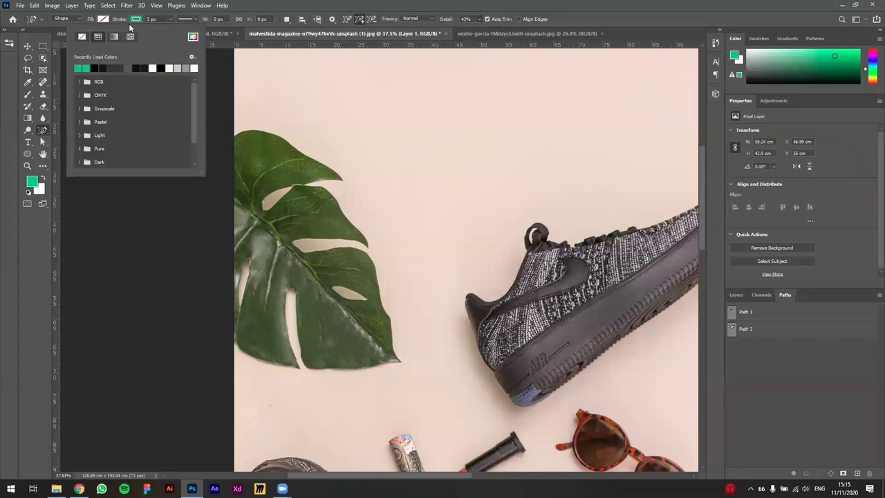
{"action": "left_click", "coordinate": [194, 36]}
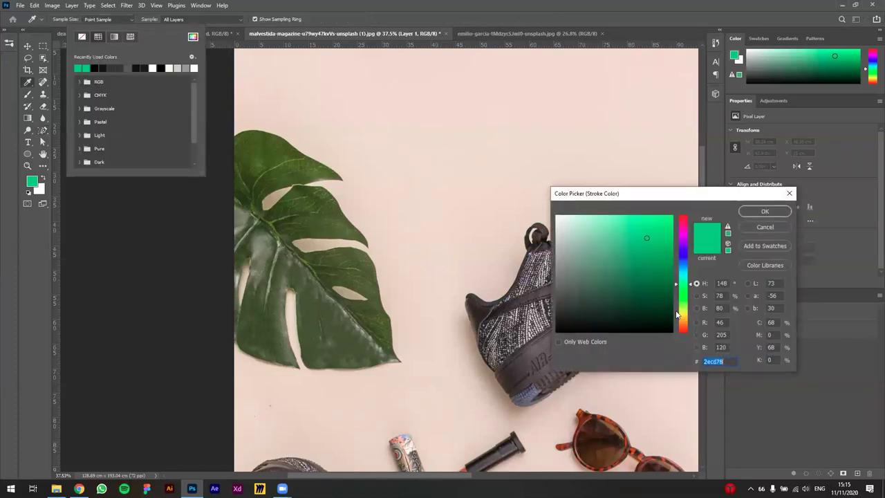
{"action": "left_click_drag", "start_coordinate": [677, 315], "coordinate": [680, 330]}
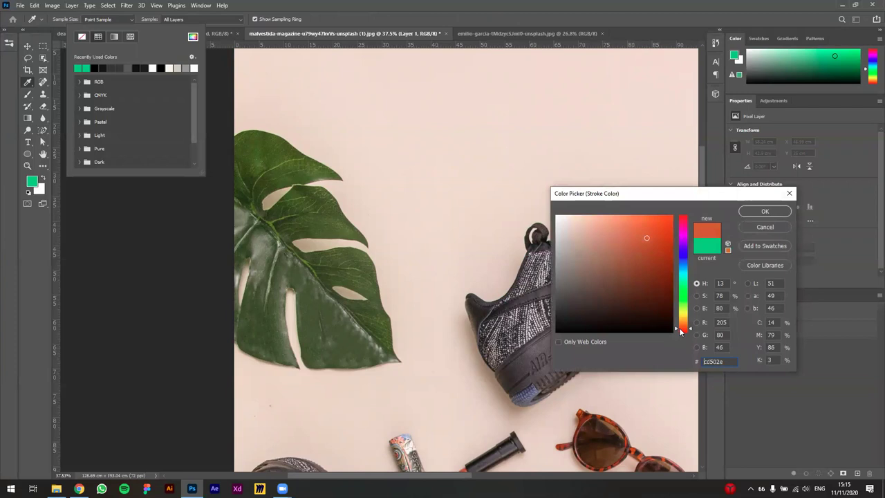
{"action": "left_click", "coordinate": [761, 210]}
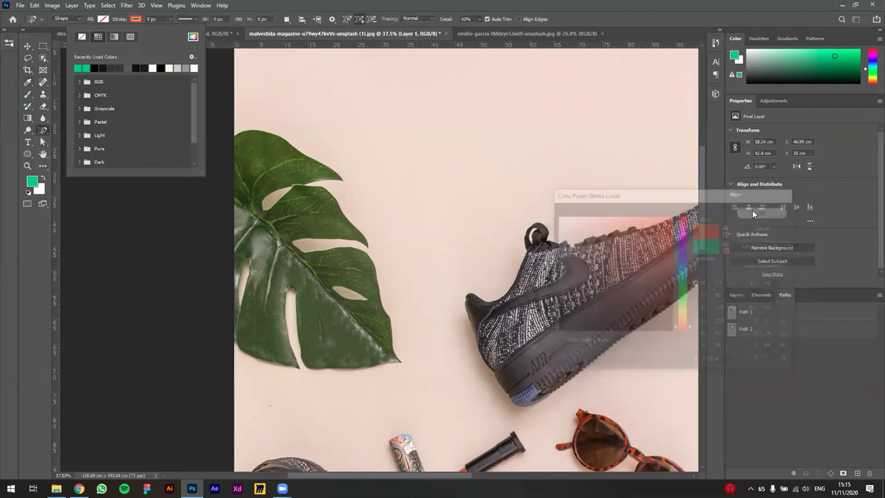
Trace the leaf's top lobe and the outer edge of its second lobe down to the lobe's tip.
{"action": "left_click", "coordinate": [289, 145]}
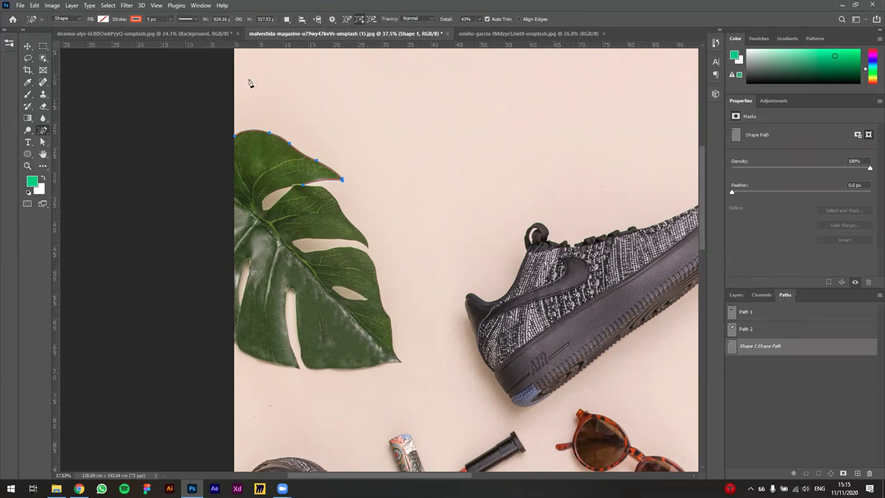
{"action": "scroll", "coordinate": [336, 190], "scroll_direction": "up", "scroll_amount": 2}
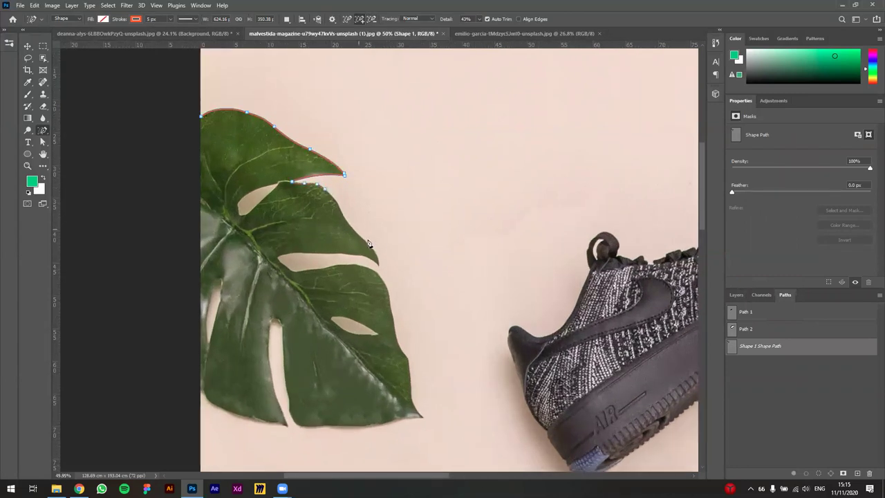
{"action": "left_click", "coordinate": [344, 218]}
{"action": "left_click", "coordinate": [367, 242]}
{"action": "left_click", "coordinate": [379, 264]}
Set the tracing Detail to 66% and extend the leaf outline around the middle slit and down to the lower tip.
{"action": "left_click", "coordinate": [479, 18]}
{"action": "left_click_drag", "start_coordinate": [479, 29], "coordinate": [488, 30]}
{"action": "left_click_drag", "start_coordinate": [482, 63], "coordinate": [488, 62]}
{"action": "left_click", "coordinate": [308, 260]}
{"action": "left_click", "coordinate": [308, 271]}
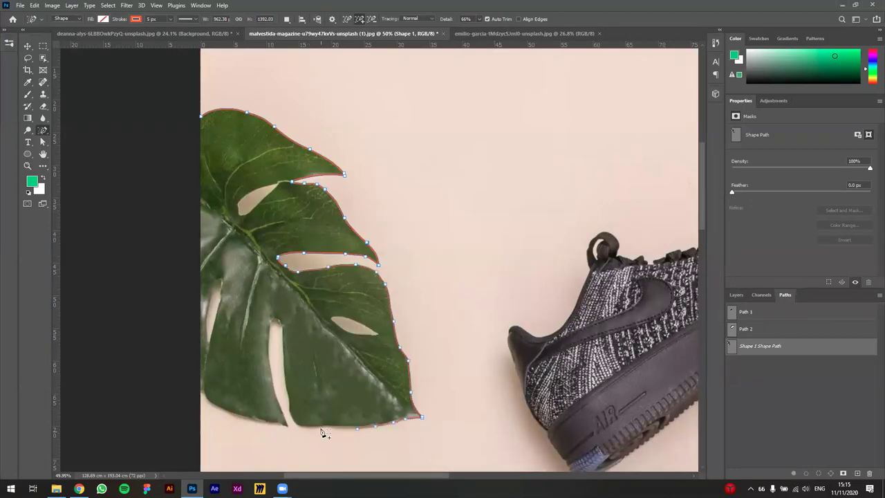
Trace around the long lower slit, redoing its rounded end, and finish the outline along the leaf's bottom to the image edge.
{"action": "left_click", "coordinate": [281, 330]}
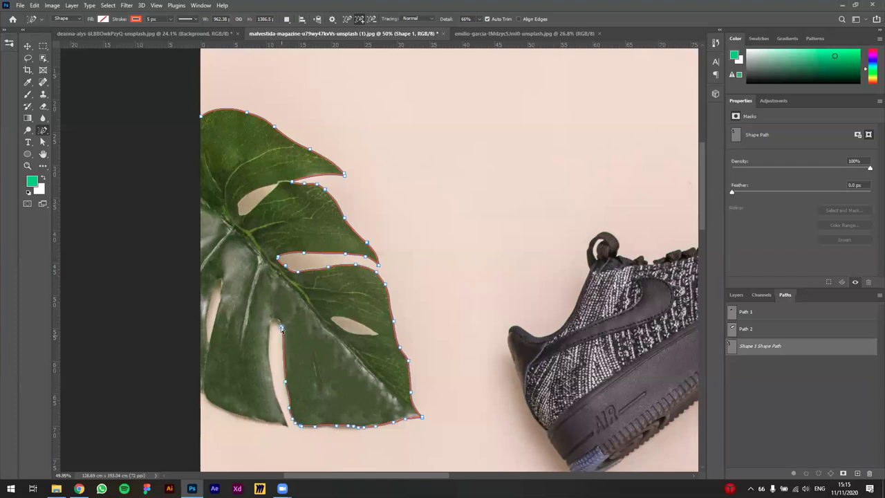
{"action": "left_click", "coordinate": [273, 339]}
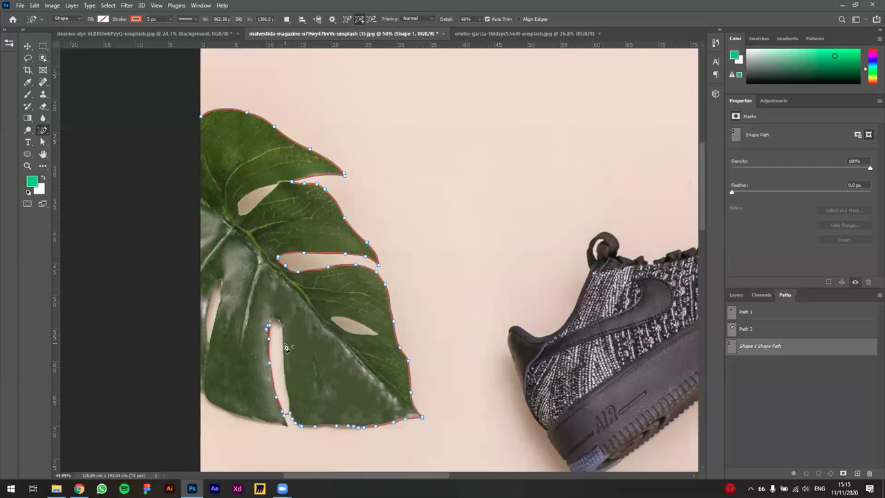
{"action": "key", "text": "ctrl+z"}
{"action": "left_click", "coordinate": [280, 321]}
{"action": "left_click", "coordinate": [274, 321]}
{"action": "left_click", "coordinate": [275, 397]}
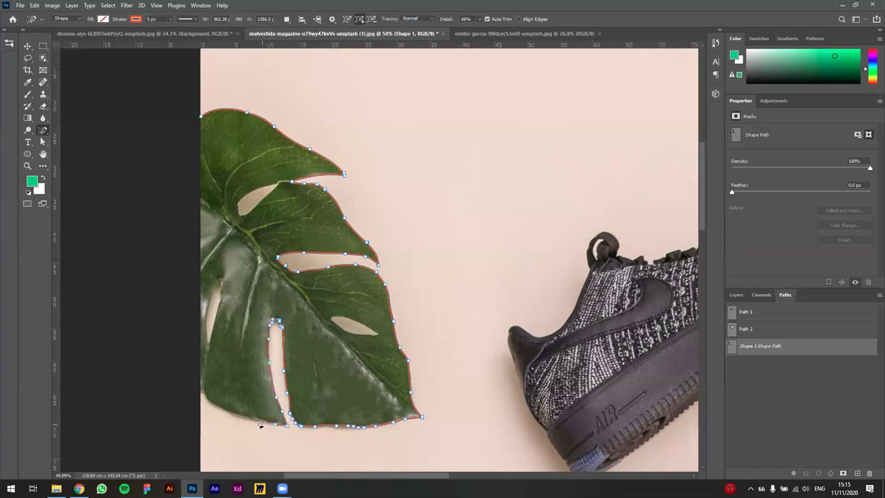
{"action": "left_click", "coordinate": [203, 391]}
{"action": "key", "text": "Return"}
Try tracing the edges of the gap between the leaf's top two lobes and undo the attempts.
{"action": "left_click", "coordinate": [270, 189]}
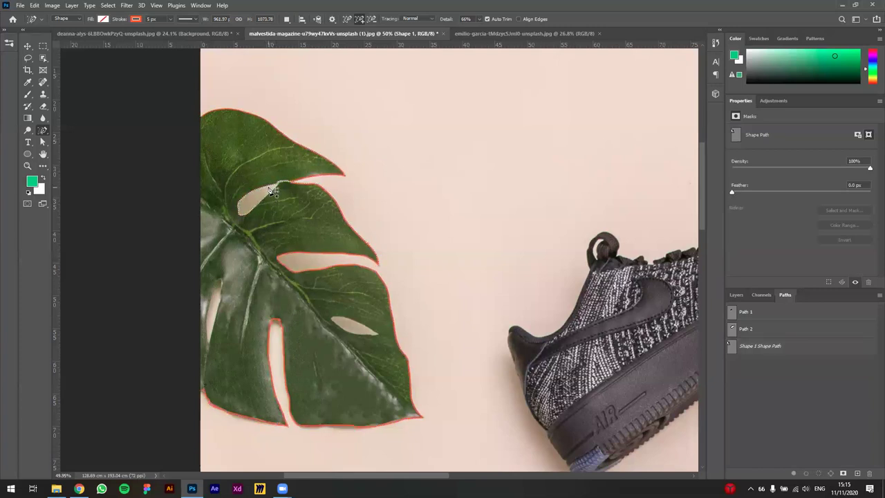
{"action": "left_click", "coordinate": [256, 190]}
{"action": "key", "text": "ctrl+z"}
{"action": "left_click", "coordinate": [260, 192]}
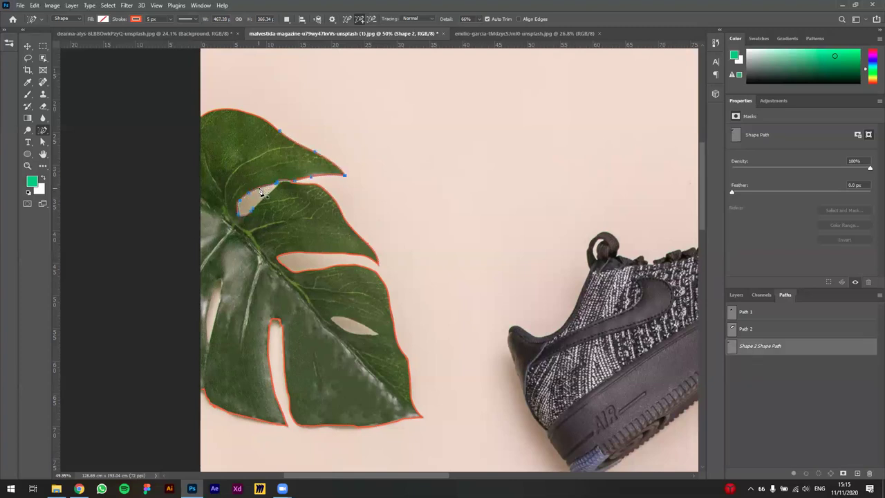
{"action": "left_click", "coordinate": [265, 199]}
{"action": "key", "text": "ctrl+z"}
{"action": "key", "text": "ctrl+z"}
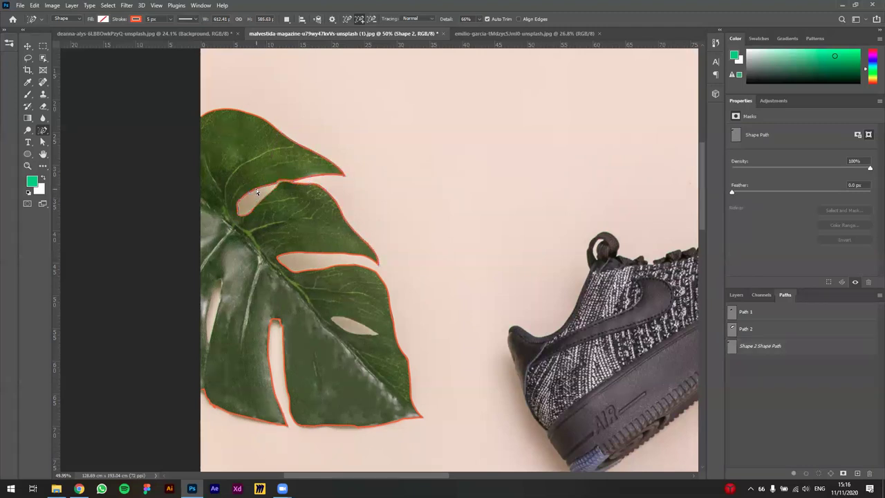
Trace the gap between the leaf's top two lobes and the small oval hole in the third lobe as shapes.
{"action": "left_click", "coordinate": [262, 189]}
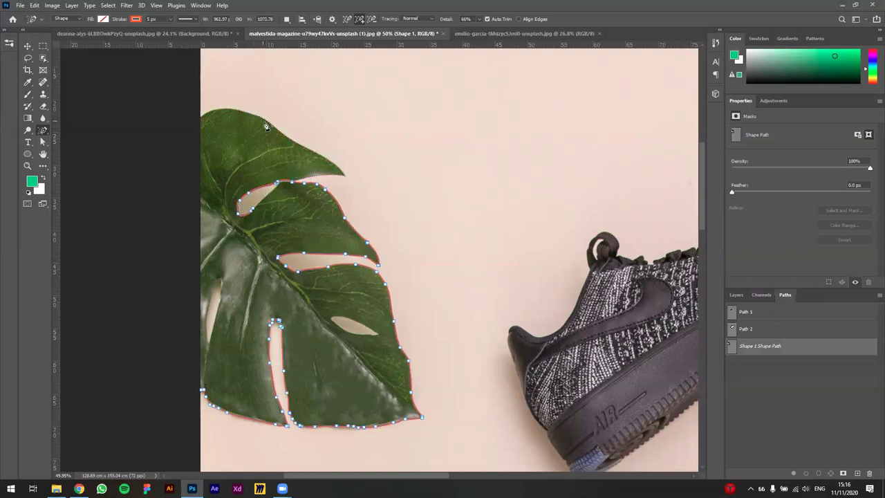
{"action": "key", "text": "Return"}
{"action": "key", "text": "ctrl+z"}
{"action": "left_click", "coordinate": [258, 193]}
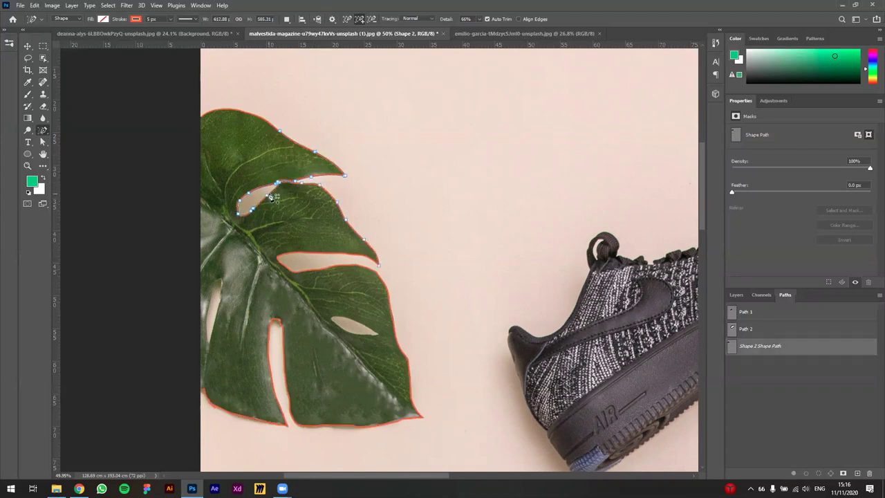
{"action": "left_click", "coordinate": [351, 325]}
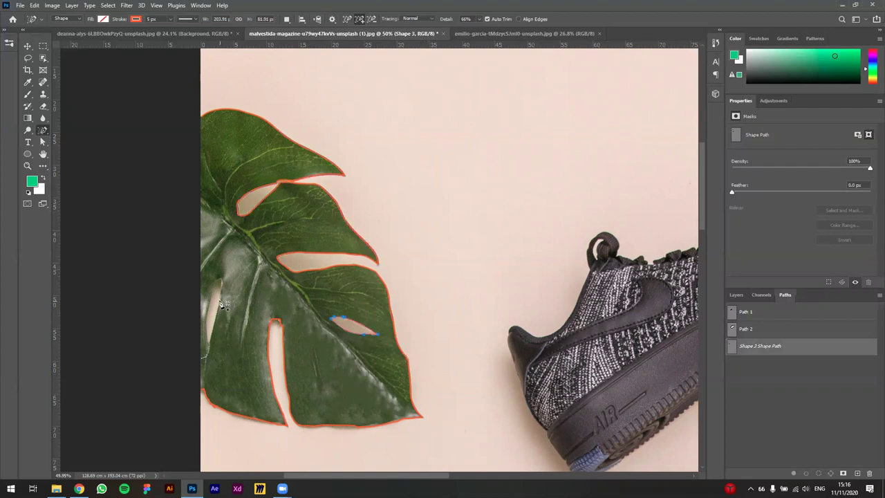
{"action": "key", "text": "Return"}
Trace the narrow hole near the image's left edge as a shape, lowering the Detail to 56% for its remaining edges.
{"action": "left_click", "coordinate": [208, 322]}
{"action": "left_click_drag", "start_coordinate": [482, 31], "coordinate": [475, 30]}
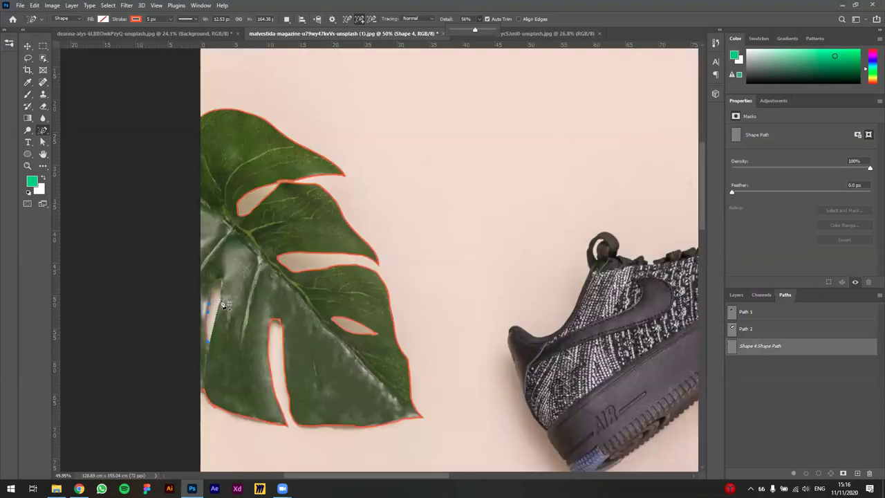
{"action": "left_click", "coordinate": [221, 299]}
{"action": "left_click", "coordinate": [221, 282]}
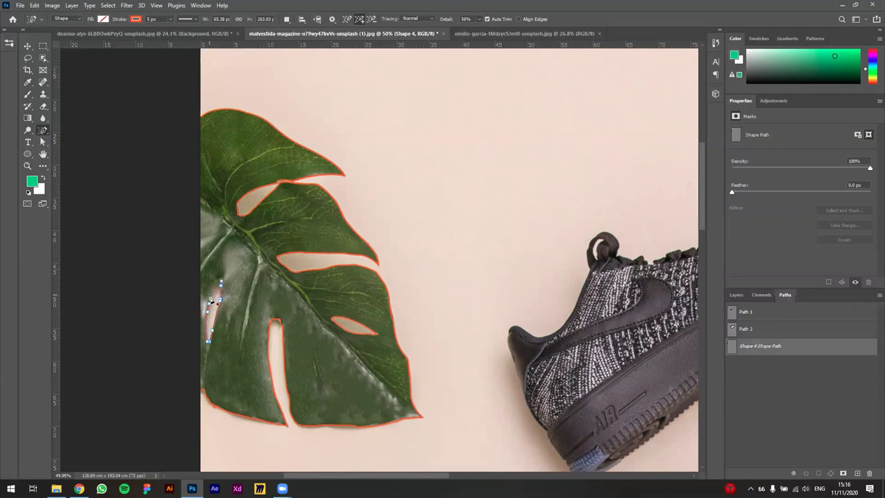
{"action": "left_click", "coordinate": [211, 297]}
Adjust the anchor points at the upper end of the narrow hole's shape with the Direct Selection Tool to fit its edge.
{"action": "left_click", "coordinate": [43, 142]}
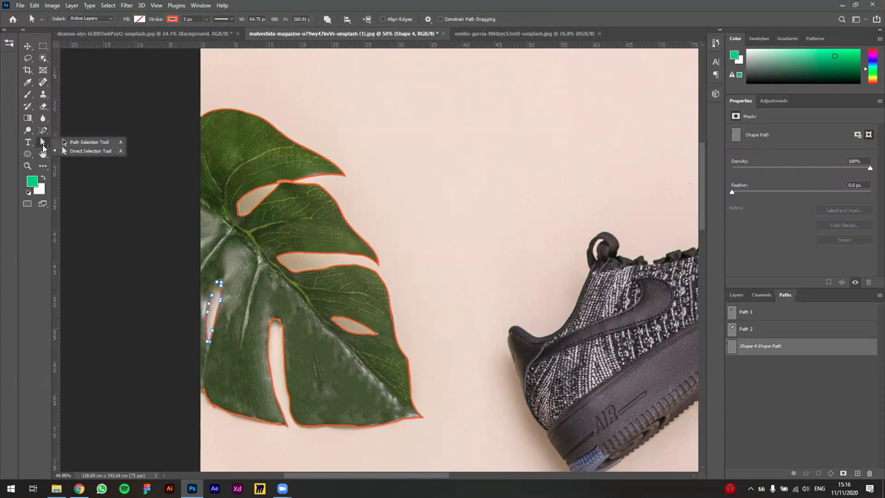
{"action": "scroll", "coordinate": [233, 346], "scroll_direction": "up", "scroll_amount": 5}
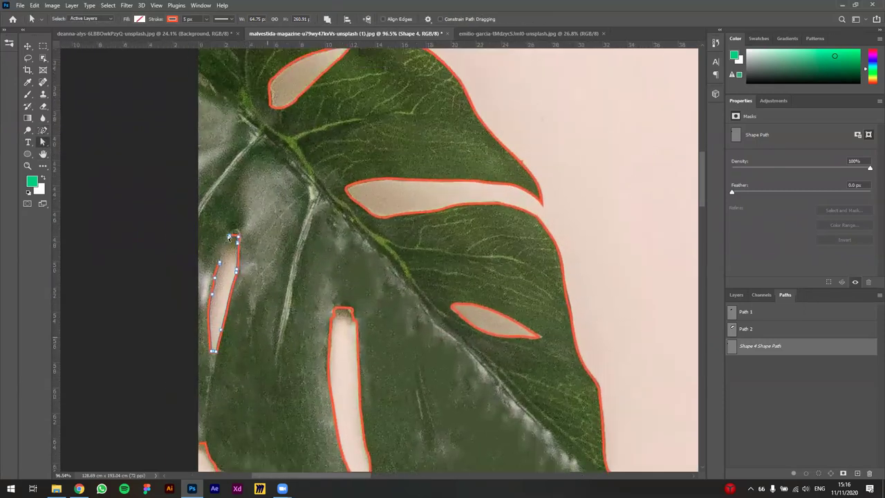
{"action": "left_click_drag", "start_coordinate": [220, 243], "coordinate": [222, 239]}
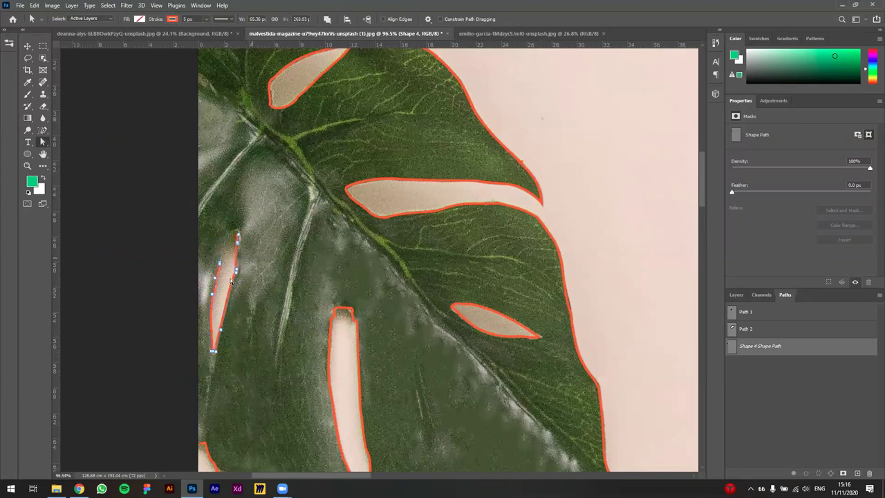
{"action": "scroll", "coordinate": [265, 331], "scroll_direction": "down", "scroll_amount": 5}
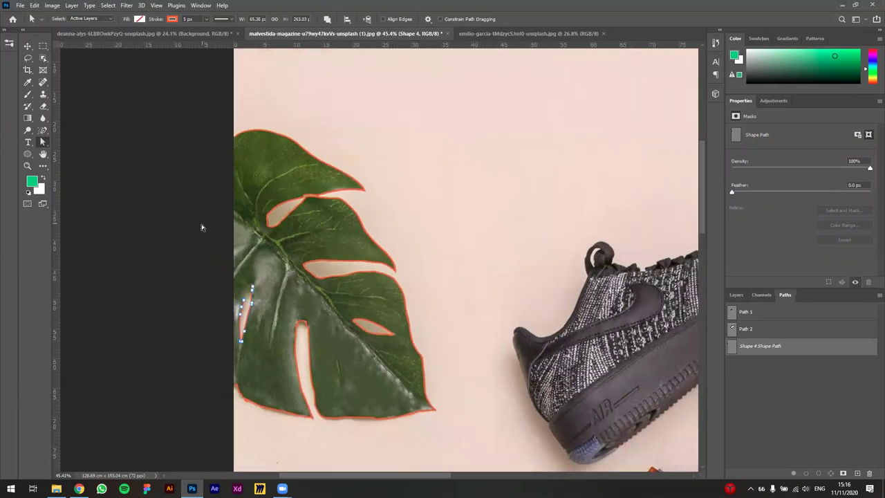
Add a new path with the Content-Aware Tracing Tool active and select Path 3.
{"action": "left_click", "coordinate": [42, 130]}
{"action": "left_click", "coordinate": [857, 474]}
{"action": "left_click", "coordinate": [756, 367]}
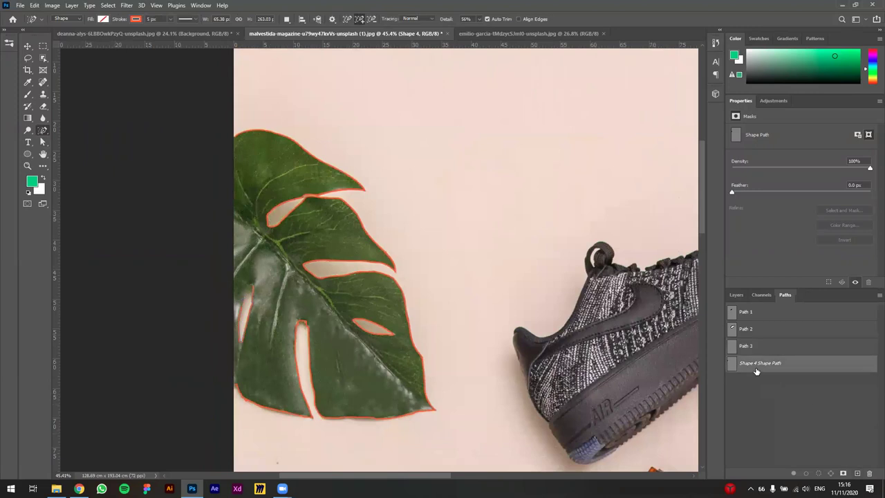
{"action": "left_click", "coordinate": [763, 350]}
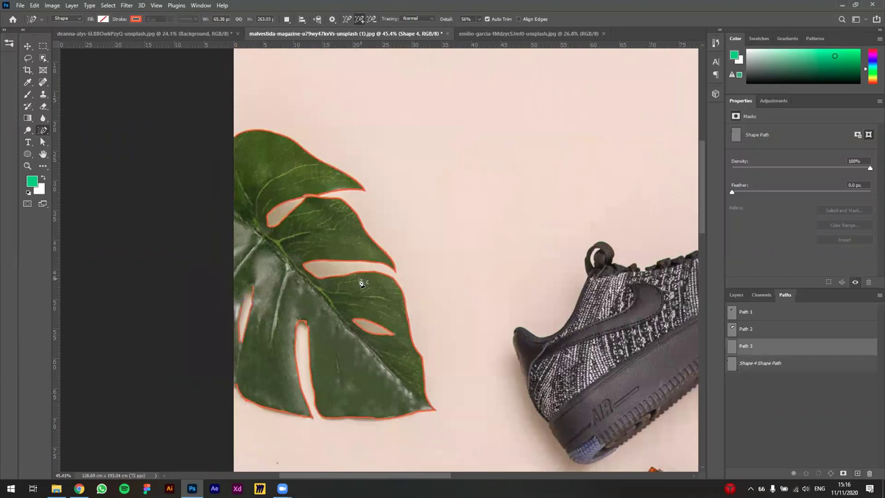
Draw a curved Pen tool shape along the central shoe's collar, from the base of the pull loop to the heel tip.
{"action": "key", "text": "v"}
{"action": "scroll", "coordinate": [351, 275], "scroll_direction": "down", "scroll_amount": 5}
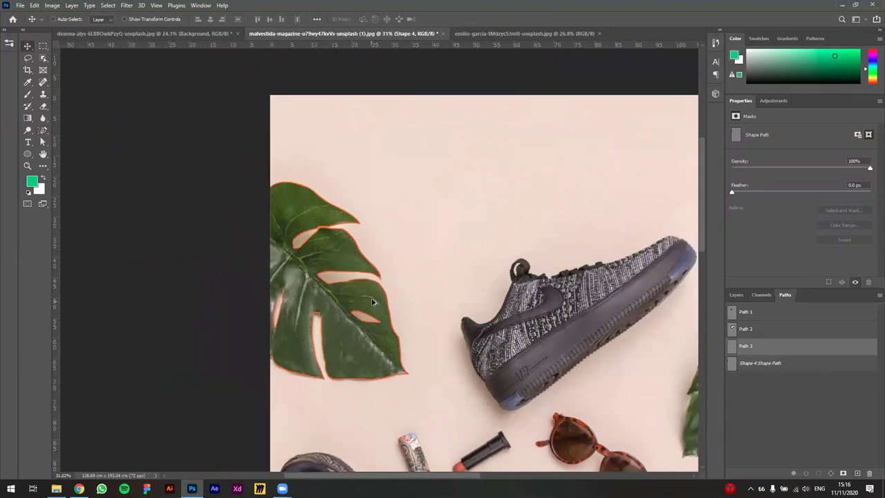
{"action": "left_click_drag", "start_coordinate": [411, 294], "coordinate": [301, 240]}
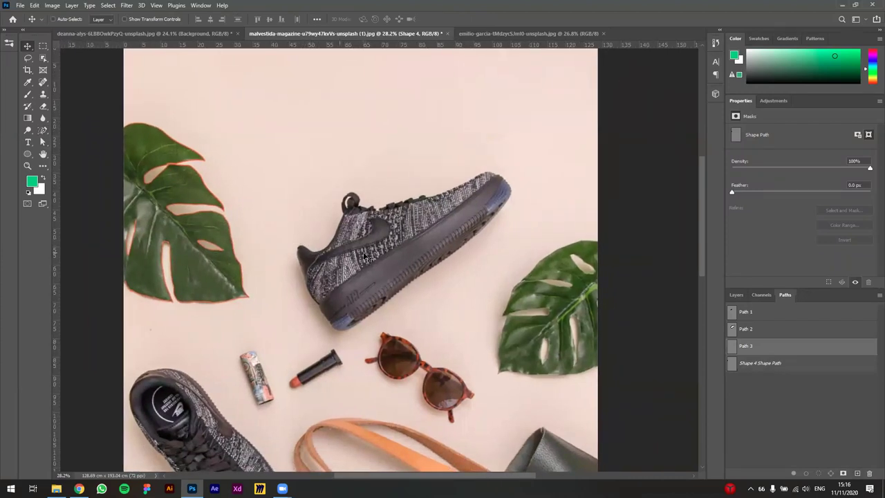
{"action": "left_click", "coordinate": [43, 131]}
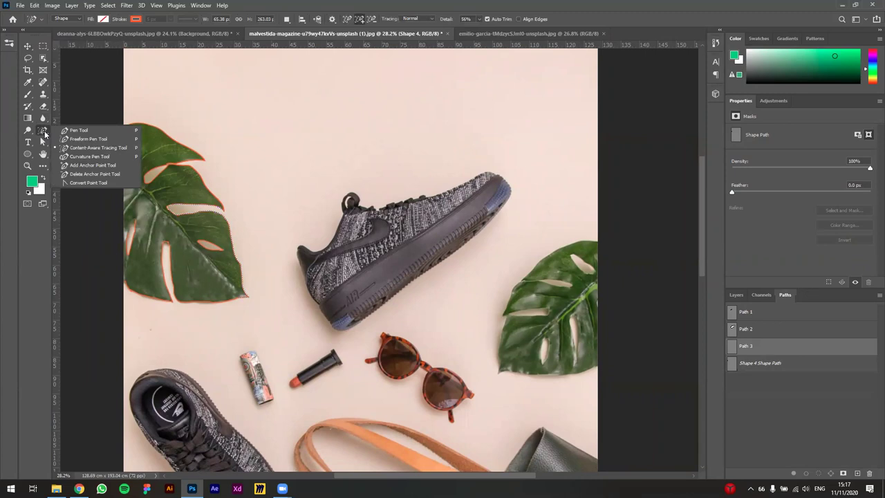
{"action": "left_click", "coordinate": [83, 148]}
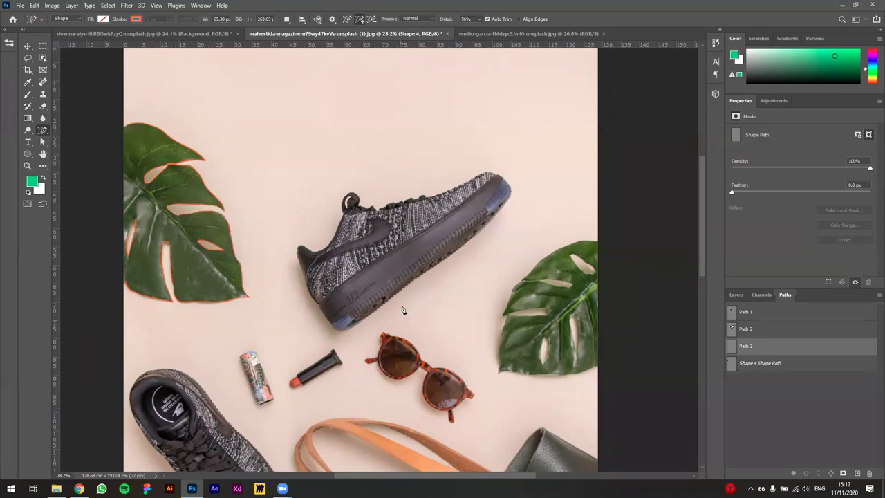
{"action": "scroll", "coordinate": [415, 292], "scroll_direction": "up", "scroll_amount": 4}
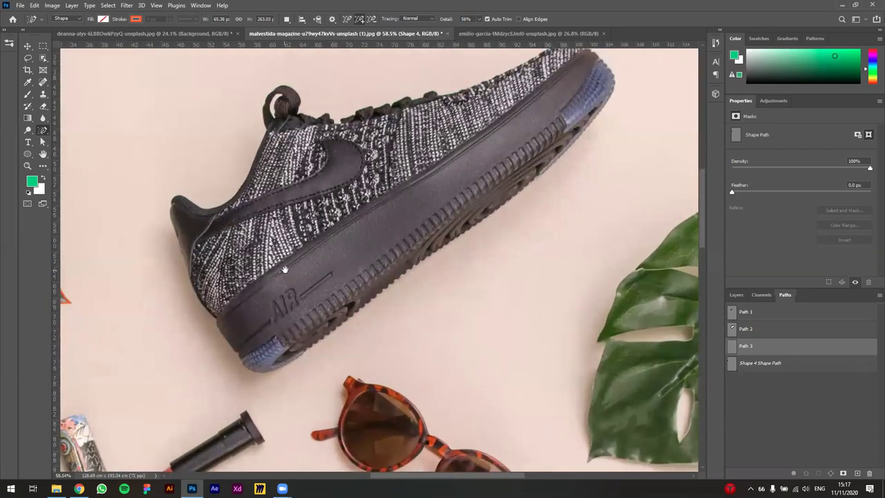
{"action": "left_click_drag", "start_coordinate": [286, 269], "coordinate": [256, 324]}
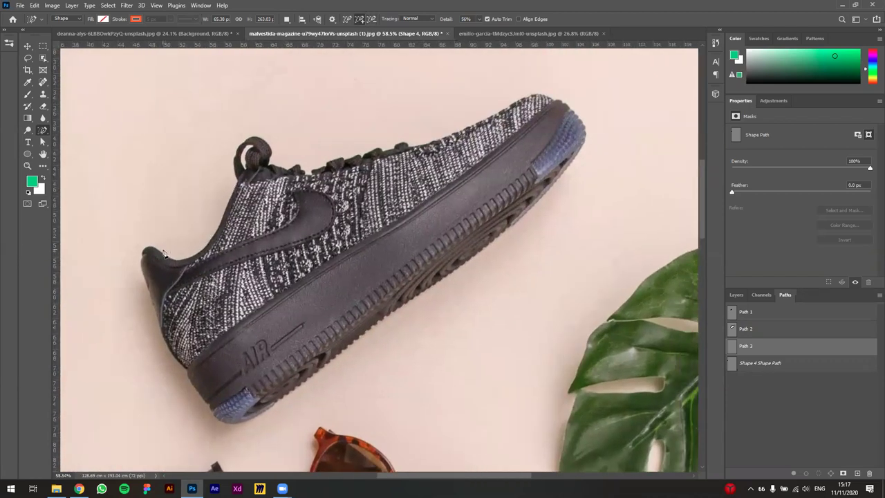
{"action": "right_click", "coordinate": [46, 129]}
{"action": "left_click", "coordinate": [79, 130]}
{"action": "left_click", "coordinate": [239, 182]}
{"action": "left_click_drag", "start_coordinate": [217, 229], "coordinate": [209, 243]}
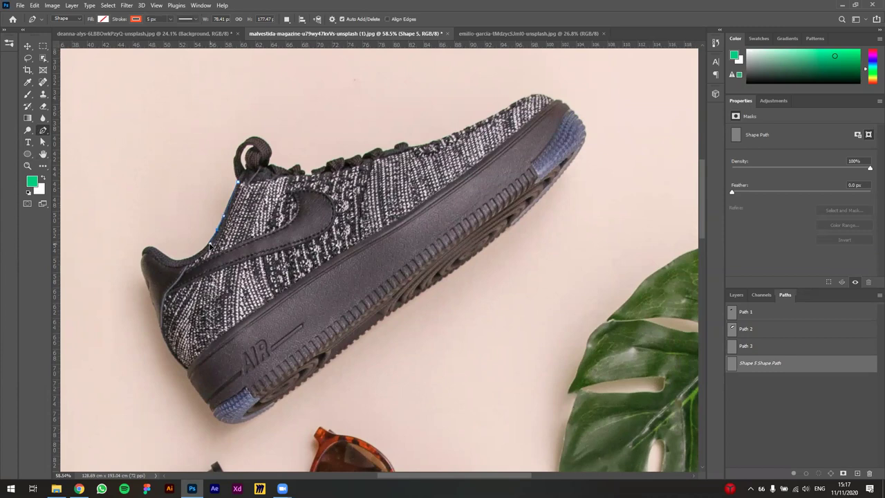
{"action": "left_click", "coordinate": [173, 259]}
{"action": "left_click", "coordinate": [147, 254]}
Try extending the shoe's outline along the lower edge of the sole with the Content-Aware Tracing Tool and undo the attempt.
{"action": "right_click", "coordinate": [40, 136]}
{"action": "left_click", "coordinate": [83, 149]}
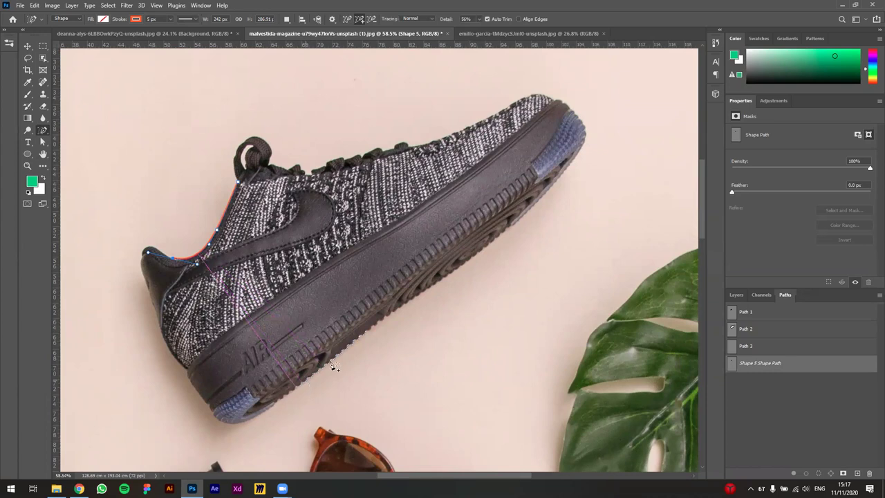
{"action": "left_click", "coordinate": [386, 329]}
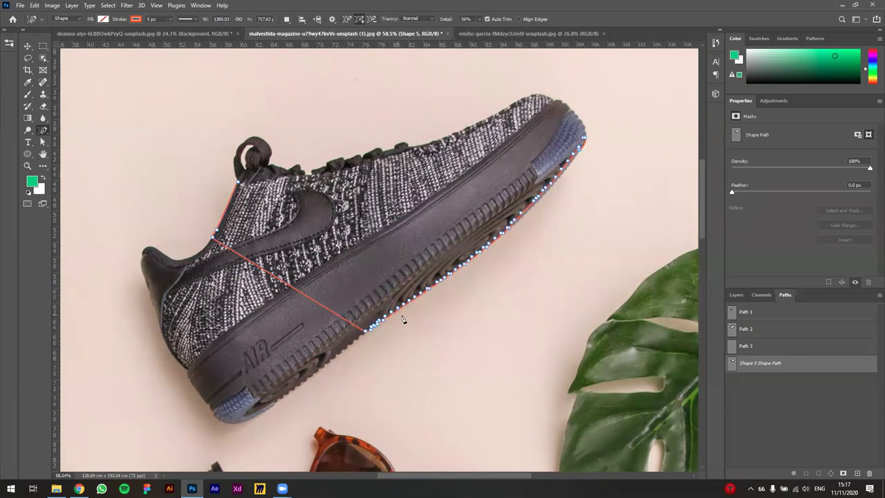
{"action": "key", "text": "ctrl+z"}
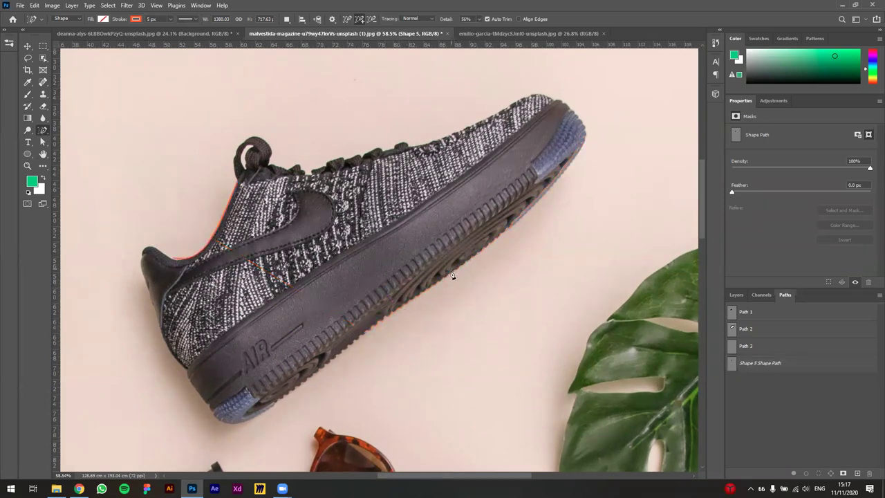
Raise the tracing Detail to 66% with the whole shoe in view.
{"action": "scroll", "coordinate": [452, 275], "scroll_direction": "down", "scroll_amount": 5}
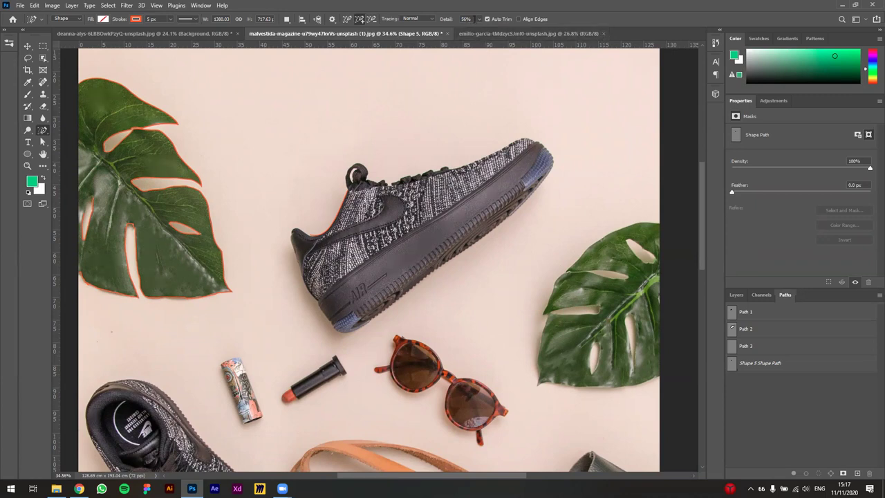
{"action": "left_click_drag", "start_coordinate": [480, 29], "coordinate": [483, 31]}
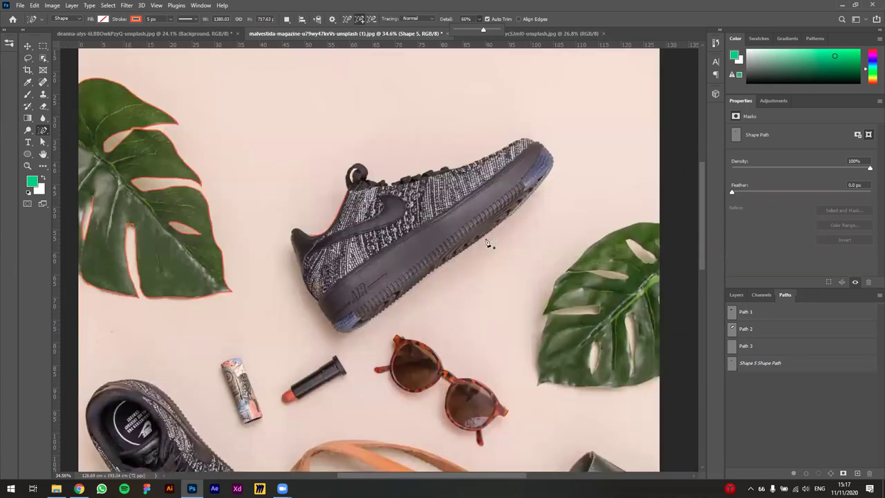